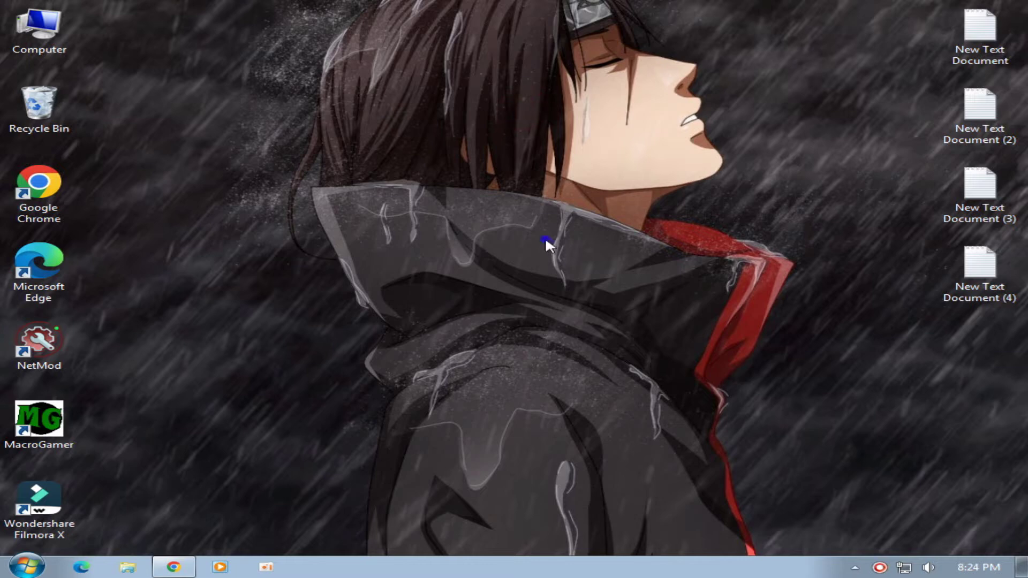
click(598, 287)
right_click(530, 272)
click(606, 311)
Switch to Chrome and start downloading the BlueStacks 5.1.100.1020 Nougat32 installer from Google Drive, accepting the virus-scan warning.
click(173, 567)
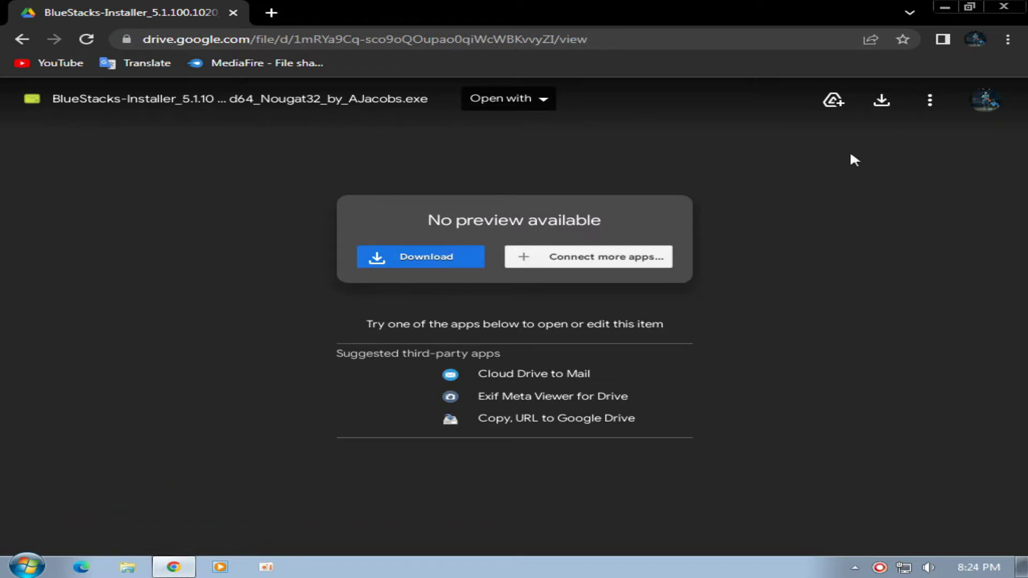
click(881, 103)
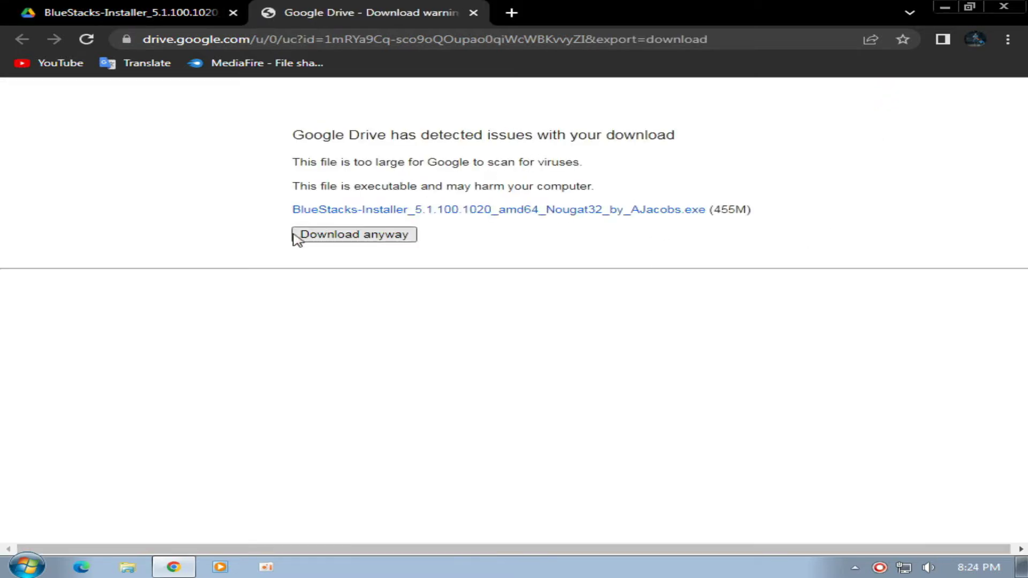
click(368, 238)
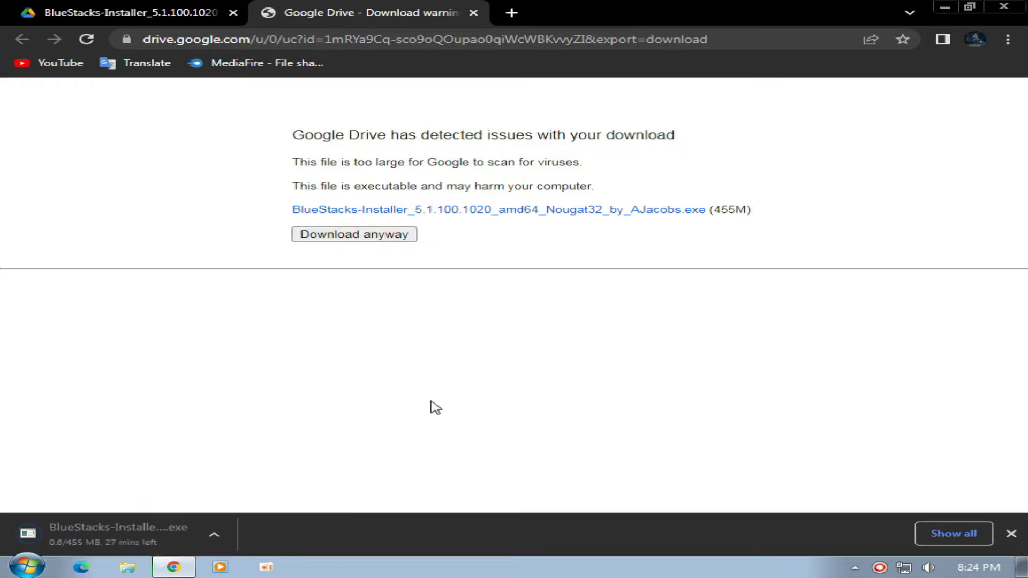
Show all downloads, cancel the running BlueStacks installer download and close Chrome.
click(953, 533)
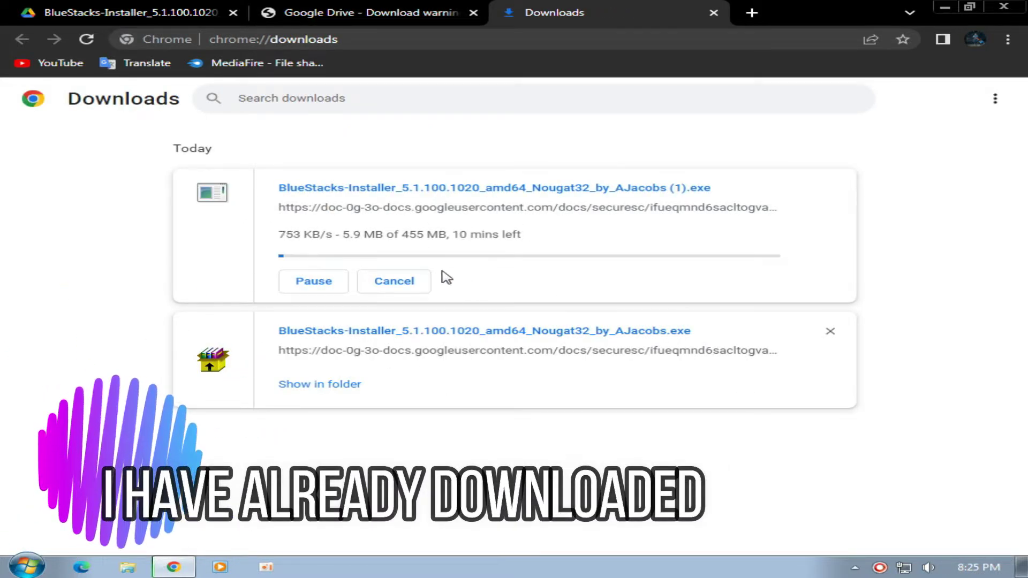
click(388, 280)
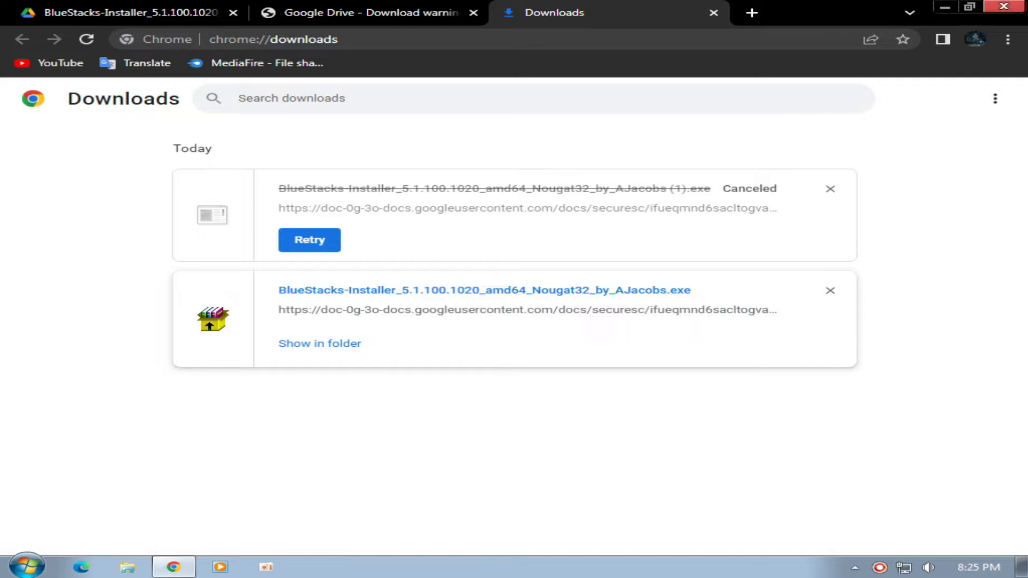
click(1004, 6)
drag(585, 424, 383, 223)
click(435, 261)
drag(514, 183, 741, 420)
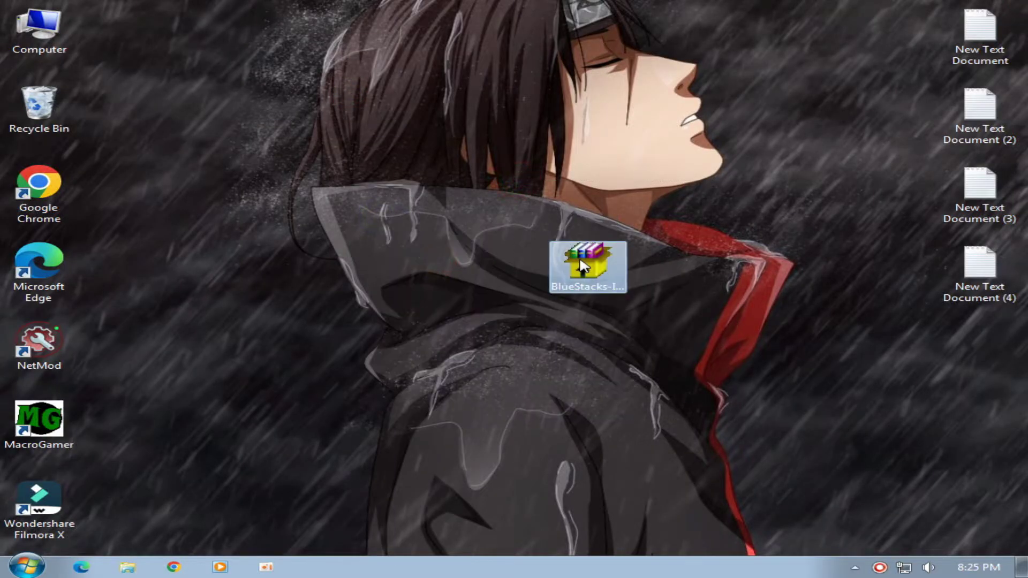
Check the file size and version number in the properties of the BlueStacks installer on the desktop, then close them.
right_click(585, 260)
click(594, 545)
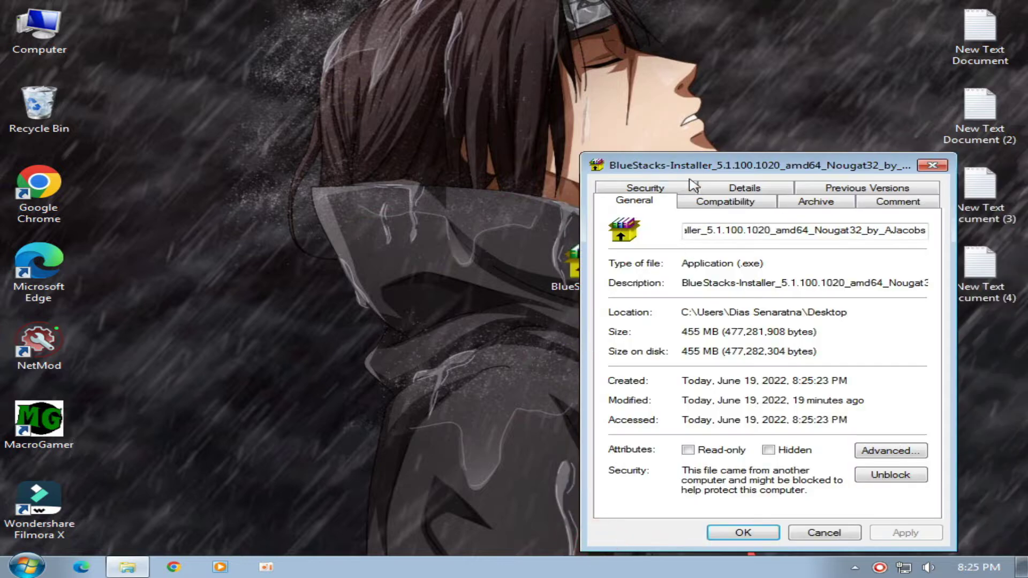
drag(701, 168, 491, 176)
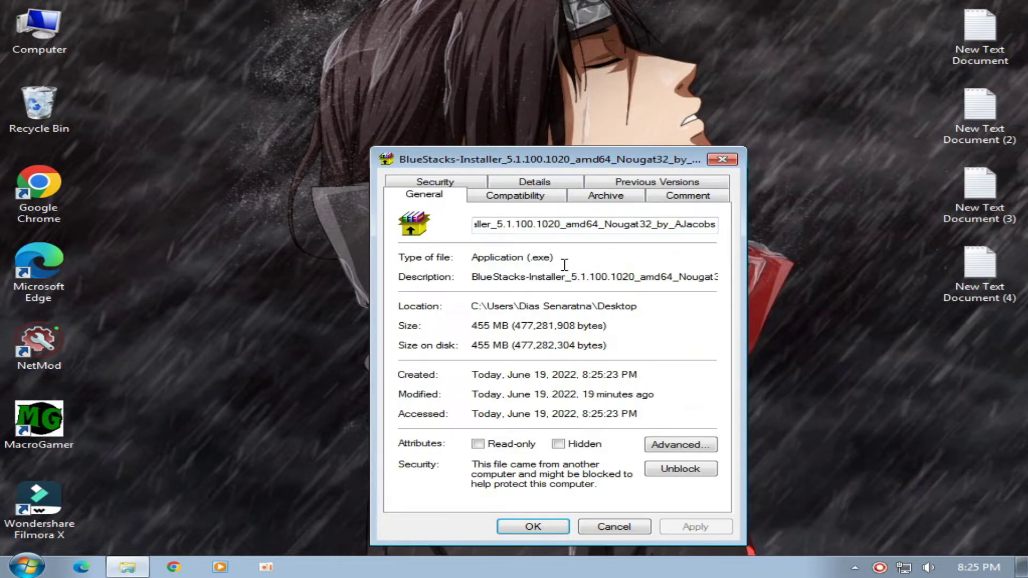
drag(513, 327, 450, 335)
click(481, 337)
drag(556, 225, 503, 227)
drag(566, 225, 496, 229)
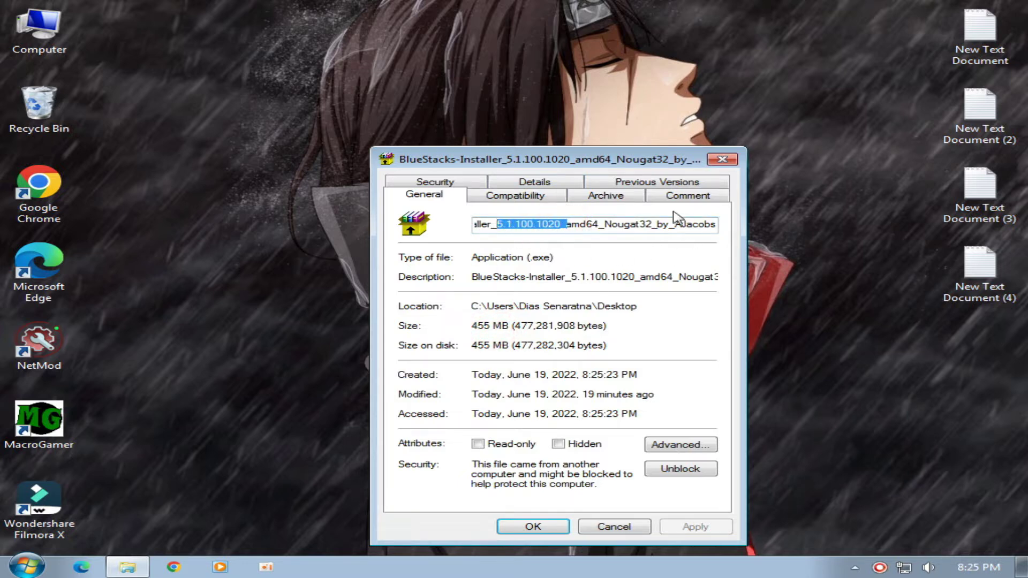
click(722, 159)
right_click(681, 104)
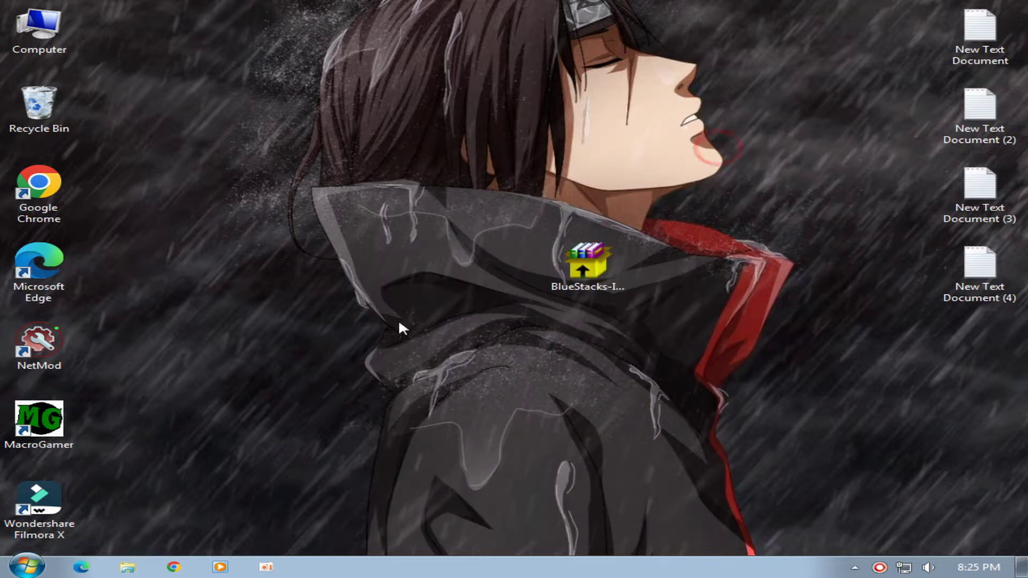
Run the BlueStacks installer on the desktop as administrator.
click(586, 267)
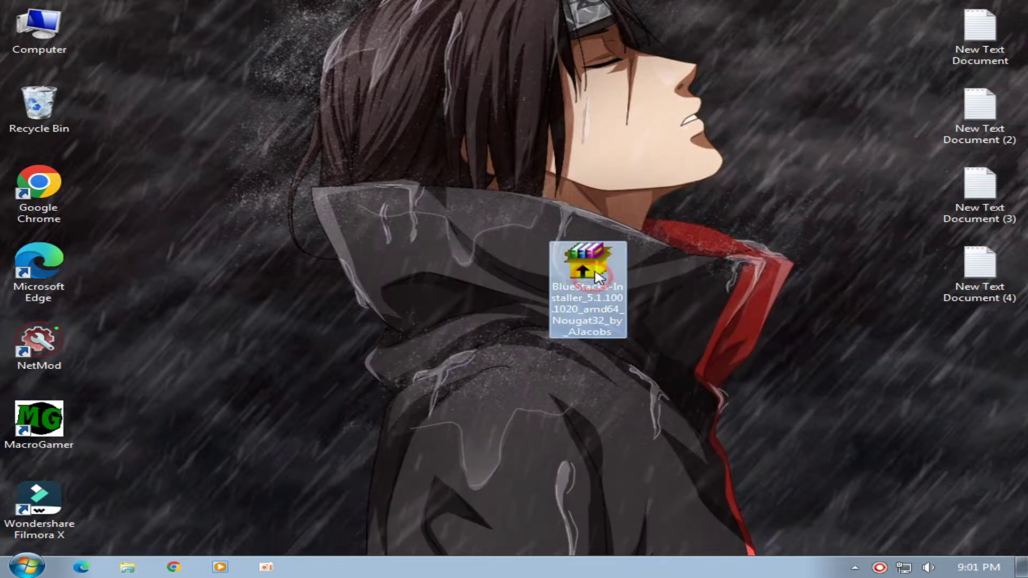
right_click(588, 270)
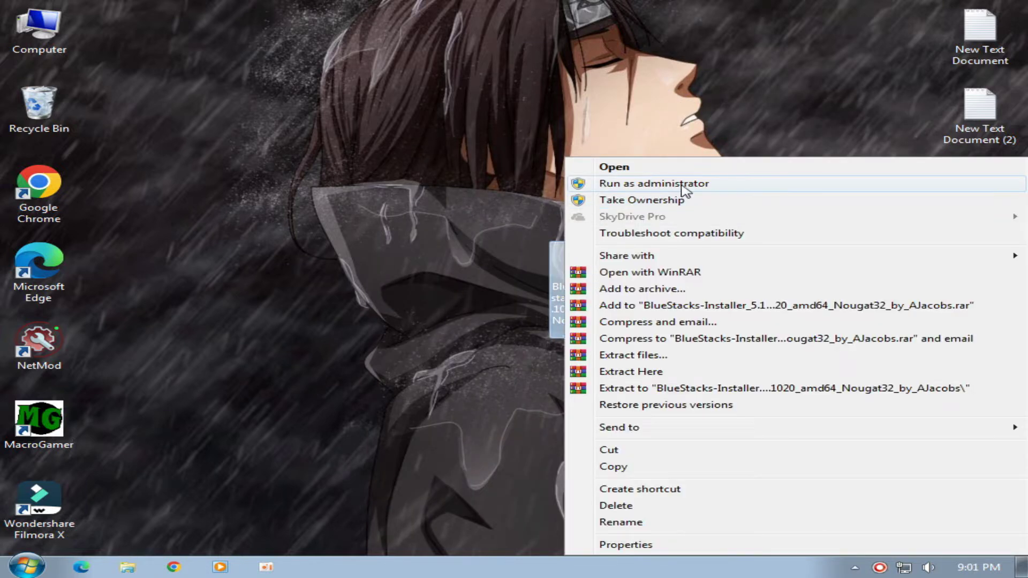
click(649, 185)
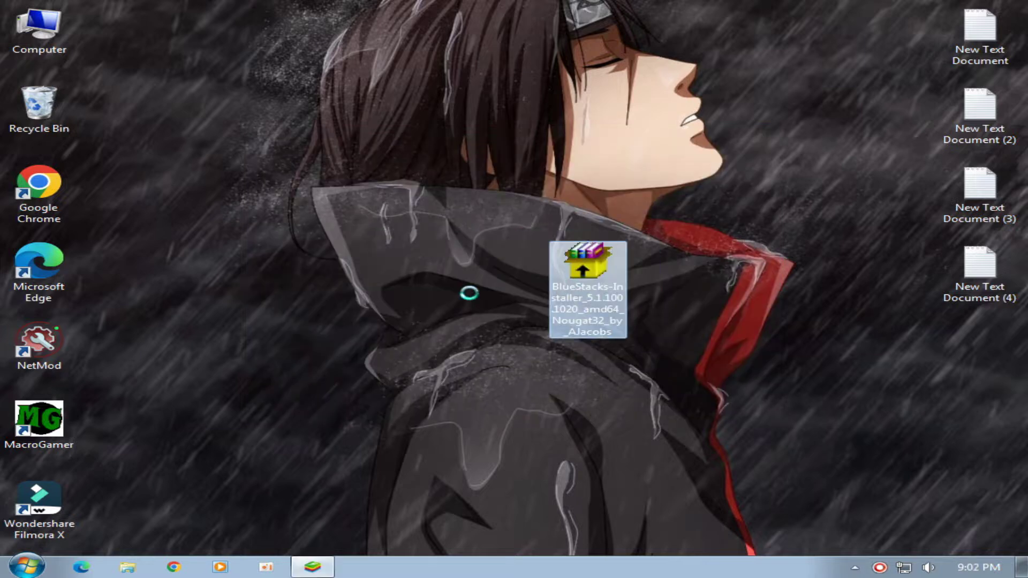
Install BlueStacks 5 with the data path C:\ProgramData\BlueStacks_nxt and launch it.
click(717, 397)
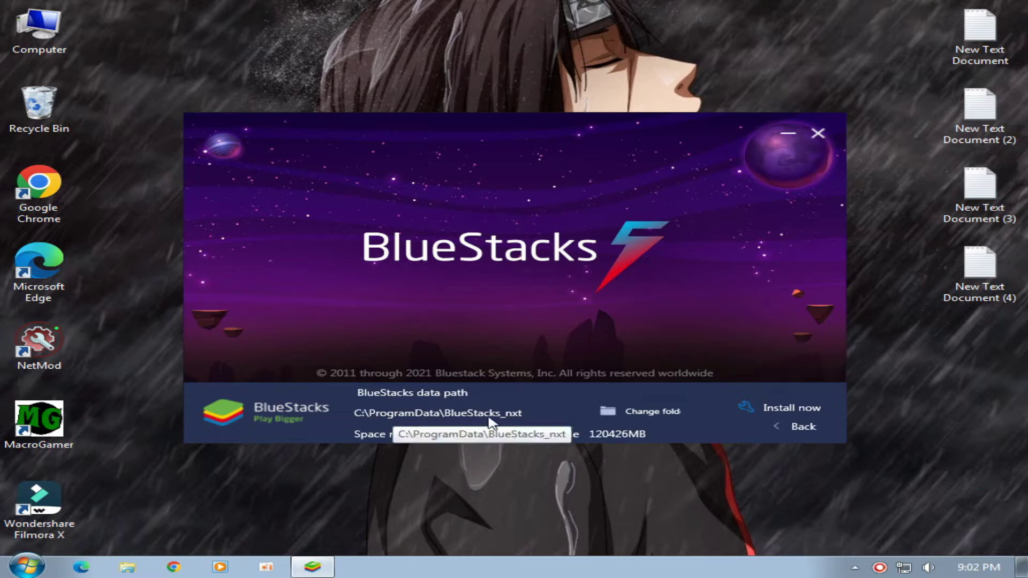
click(798, 406)
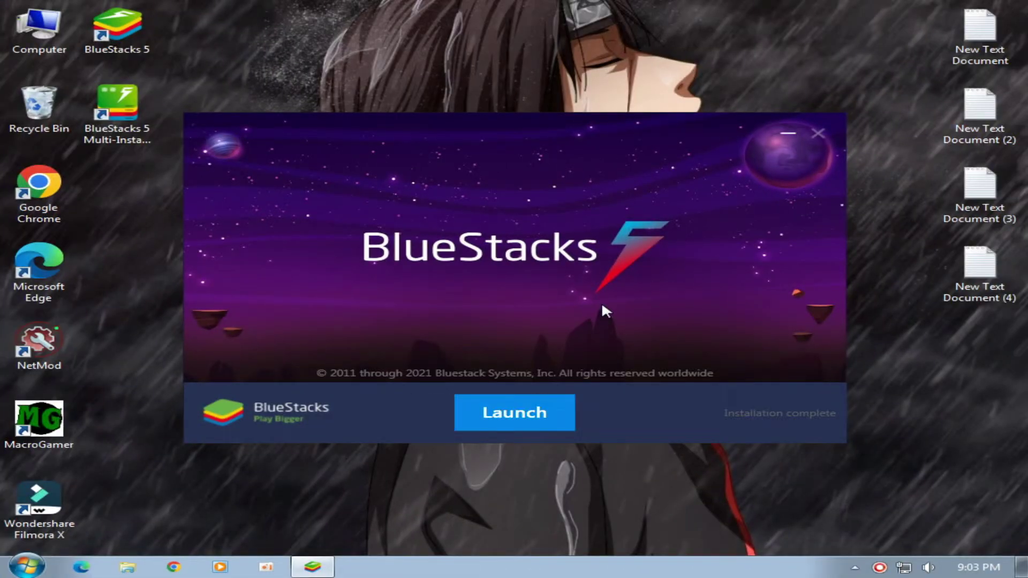
click(515, 419)
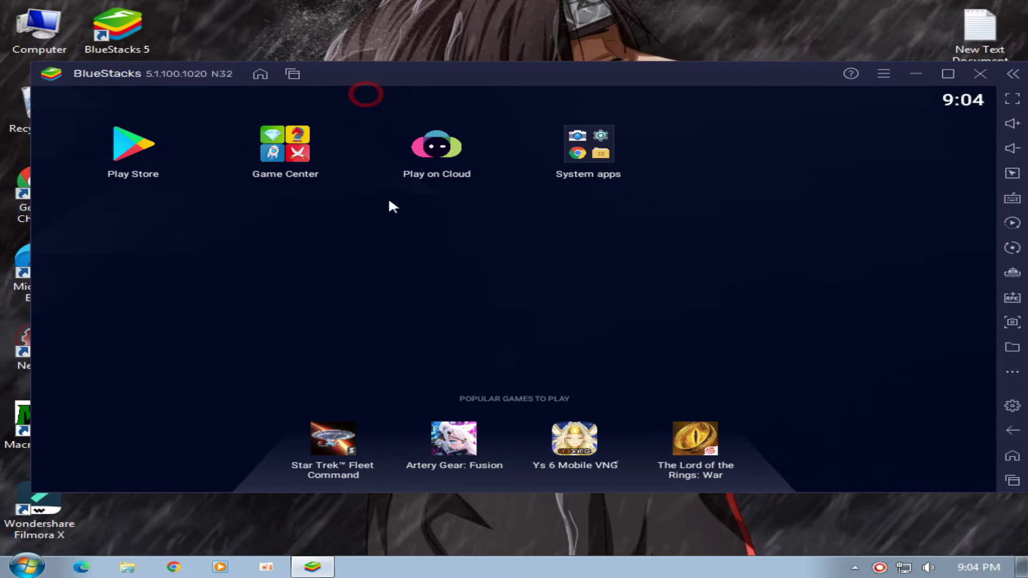
drag(365, 99, 355, 159)
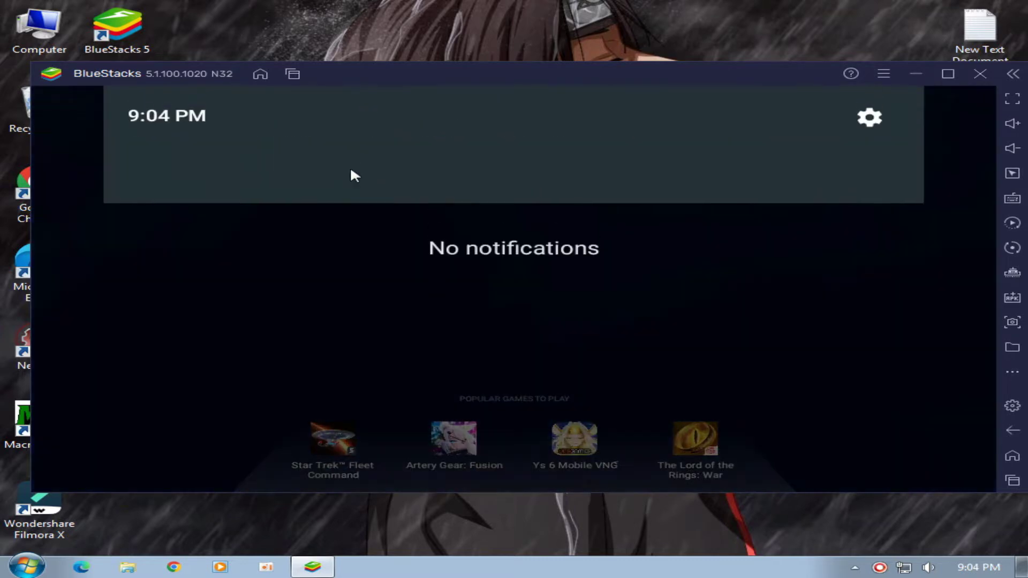
click(365, 340)
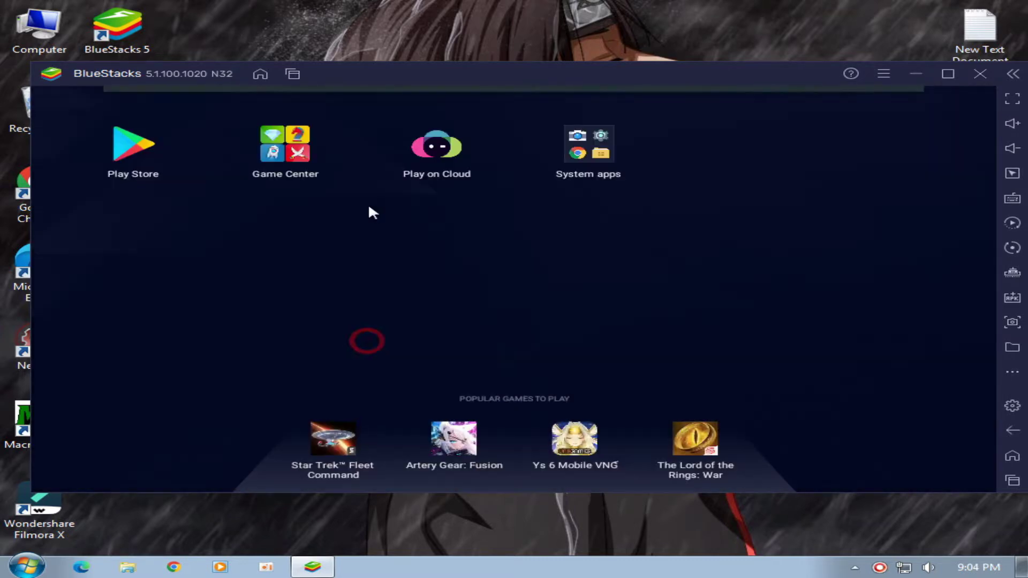
Set the CPU allocation to Low (1 Core) and the memory allocation to Medium (2 GB), and save the performance settings.
click(1011, 405)
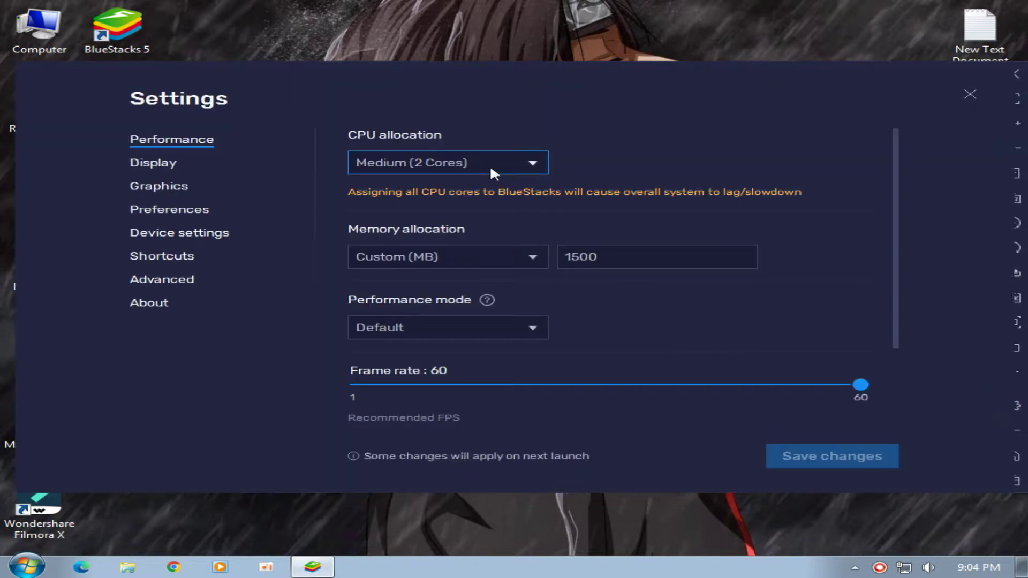
click(466, 160)
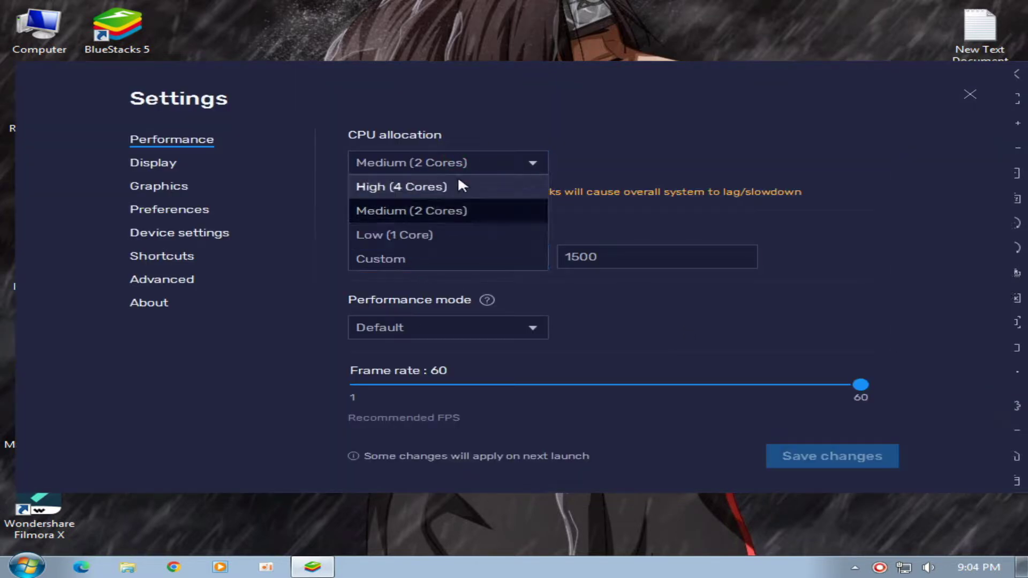
click(399, 242)
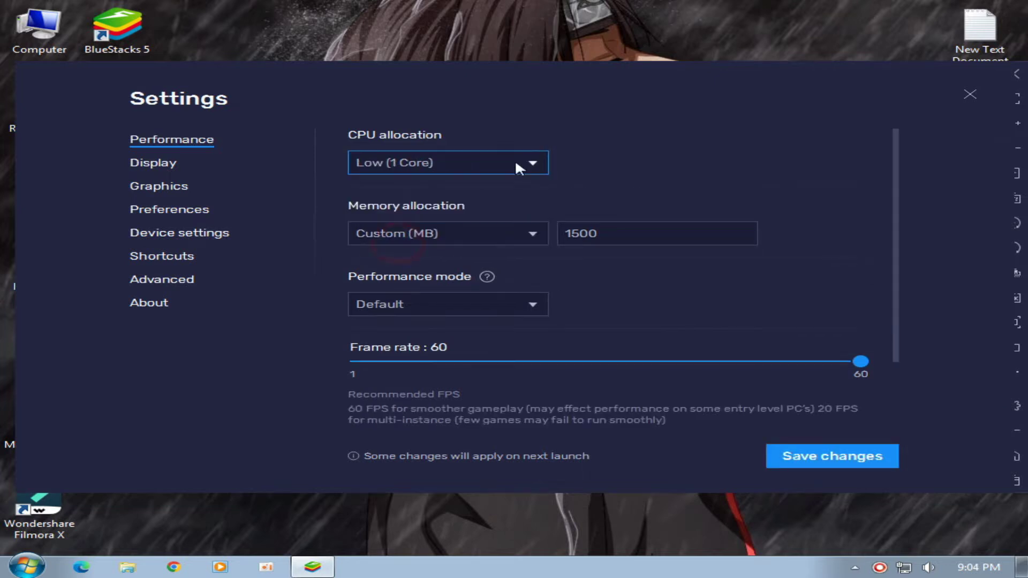
click(406, 236)
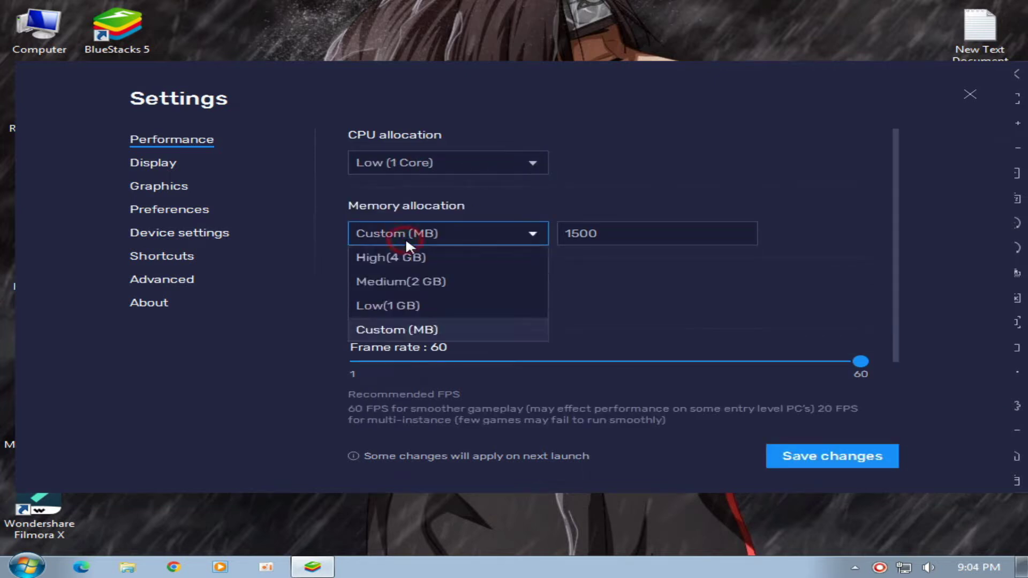
click(413, 282)
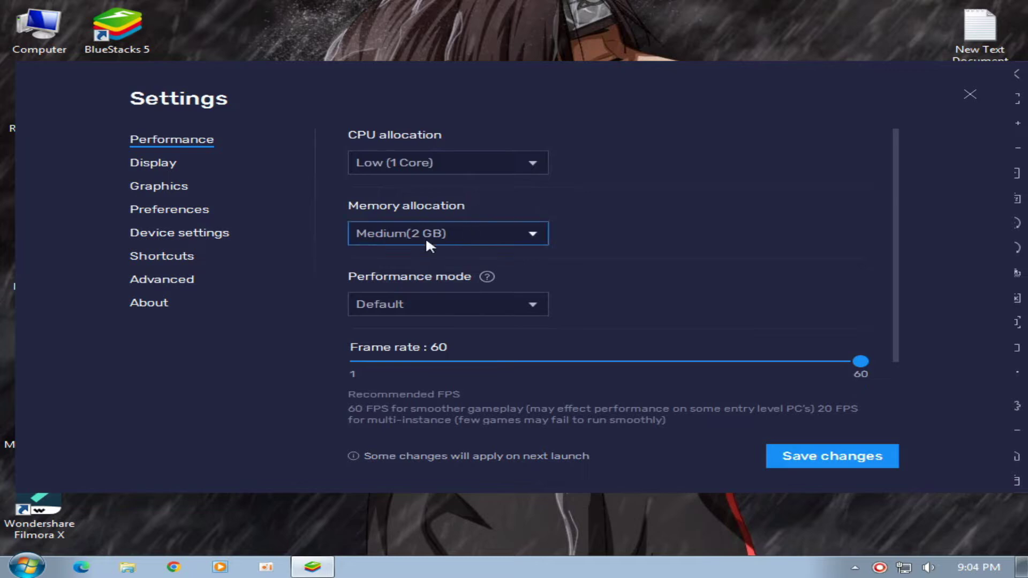
scroll(680, 245, down, 2)
scroll(680, 245, up, 1)
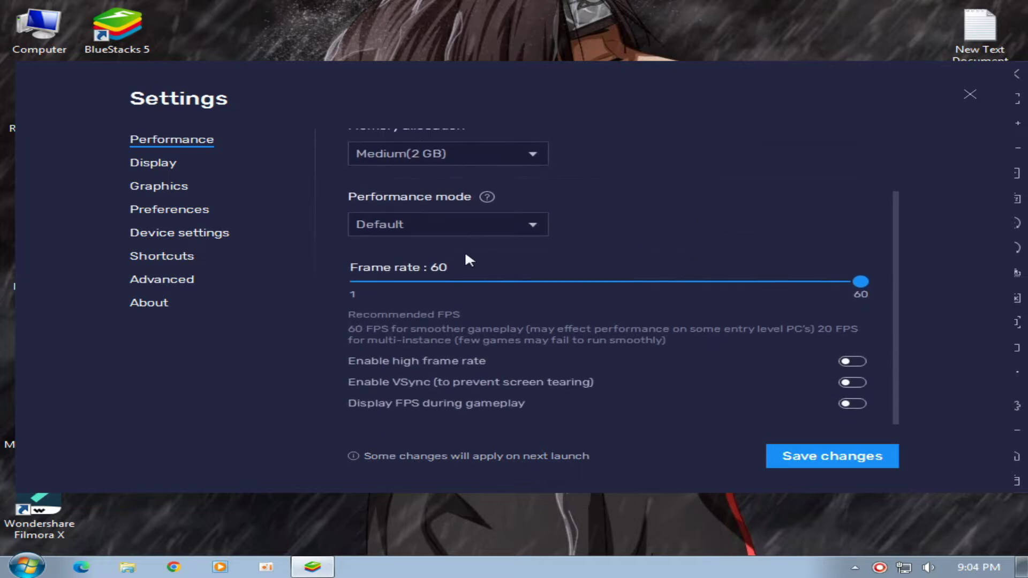
click(835, 457)
click(628, 315)
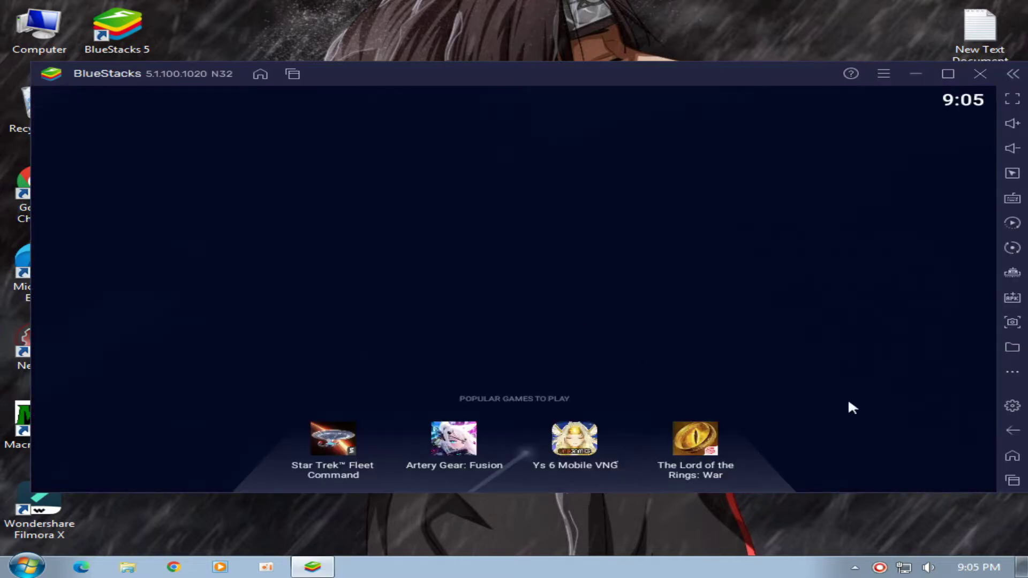
Set the graphics renderer to DirectX in the BlueStacks settings.
click(1002, 404)
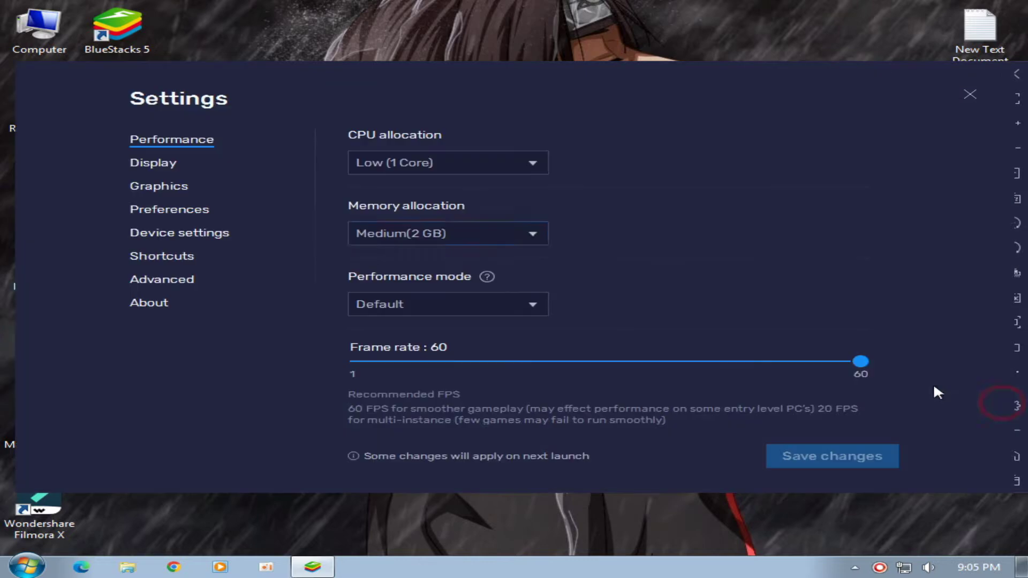
click(159, 163)
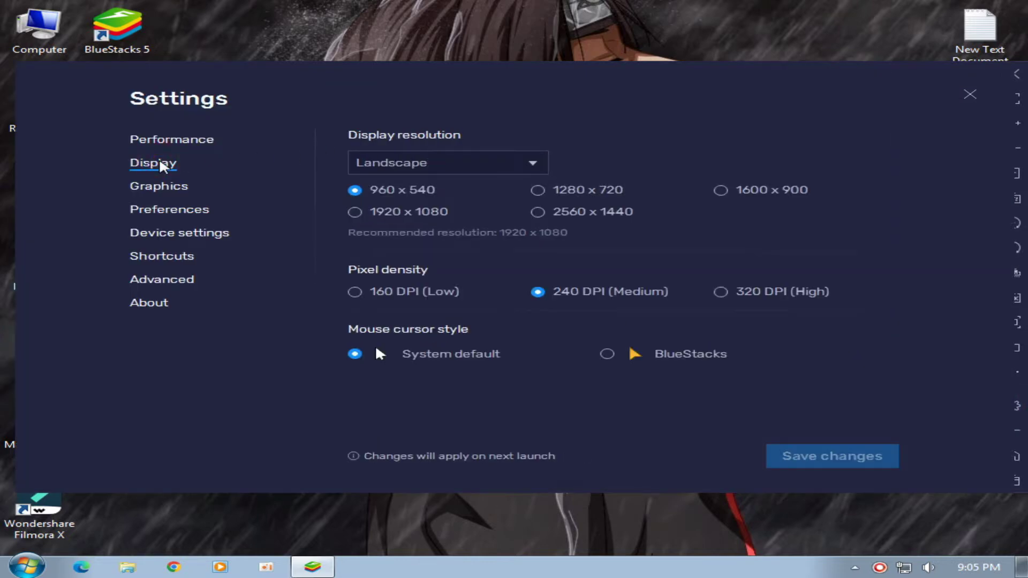
click(162, 189)
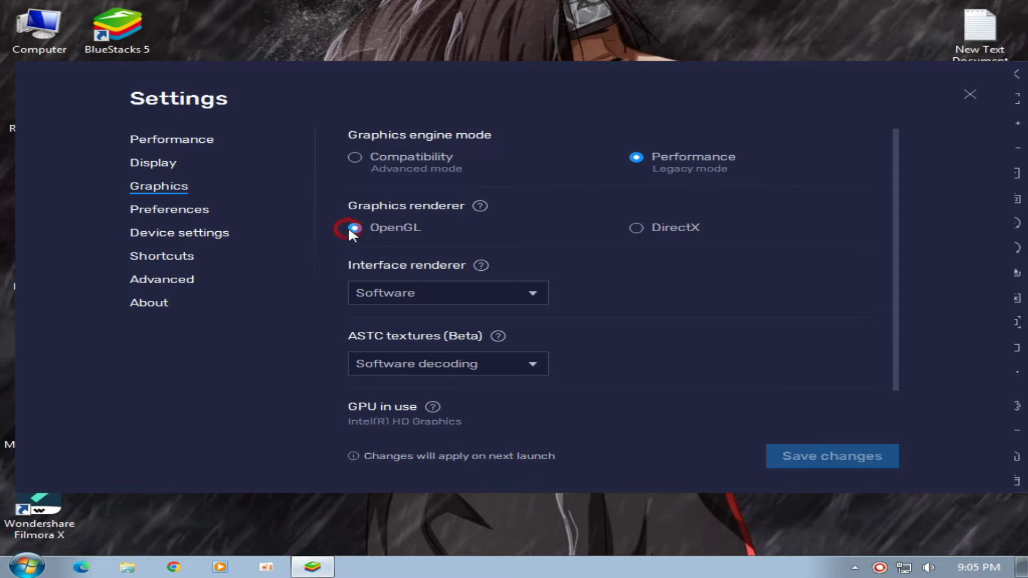
click(635, 229)
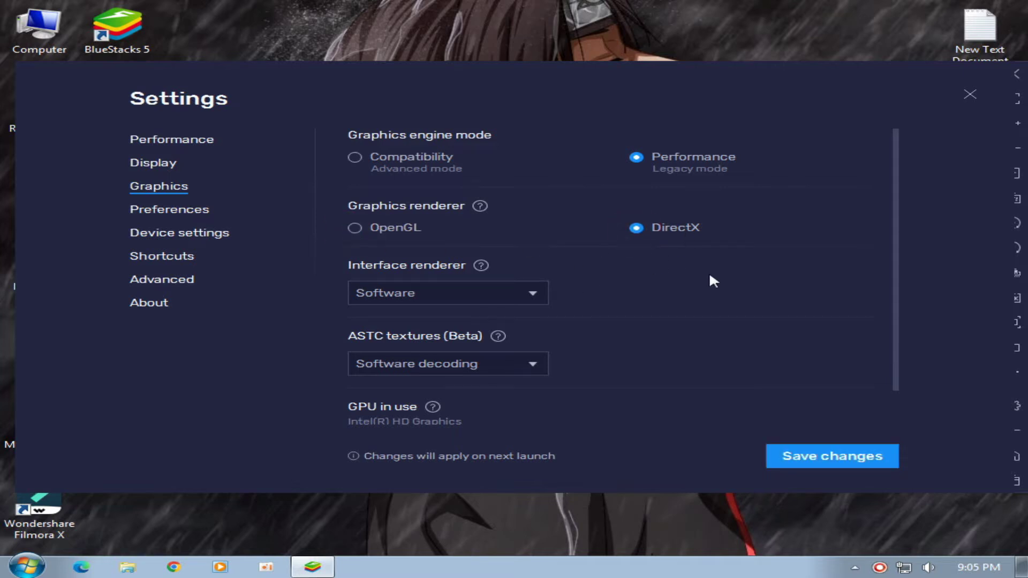
Set ASTC textures to Disabled and the interface renderer to Auto in the graphics settings.
scroll(711, 272, down, 1)
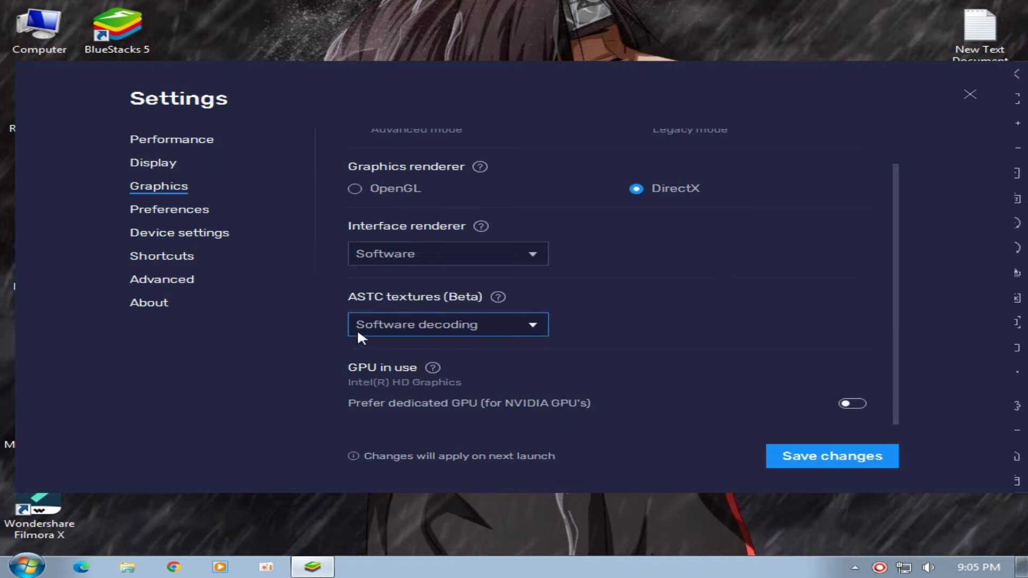
click(470, 329)
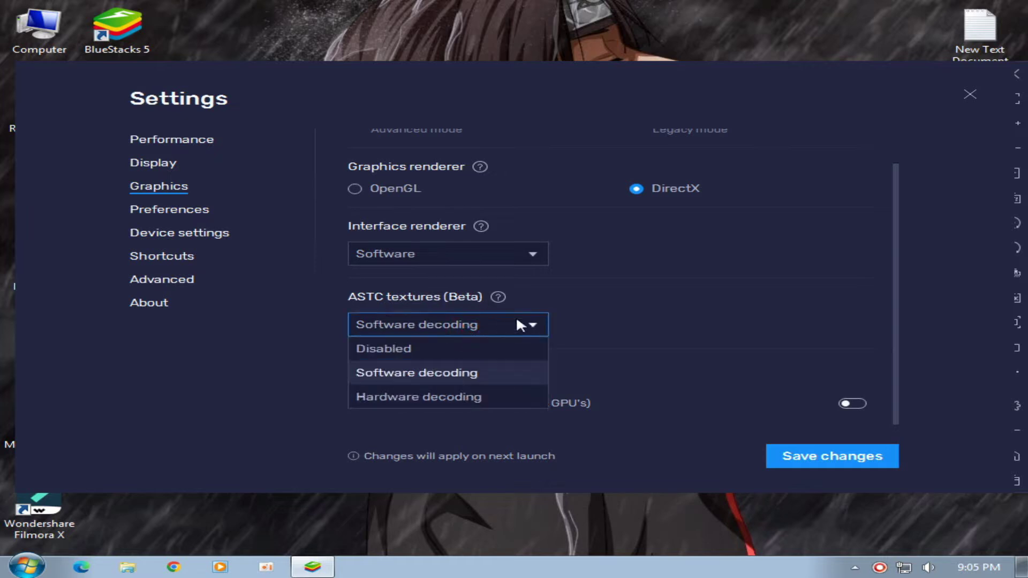
click(411, 348)
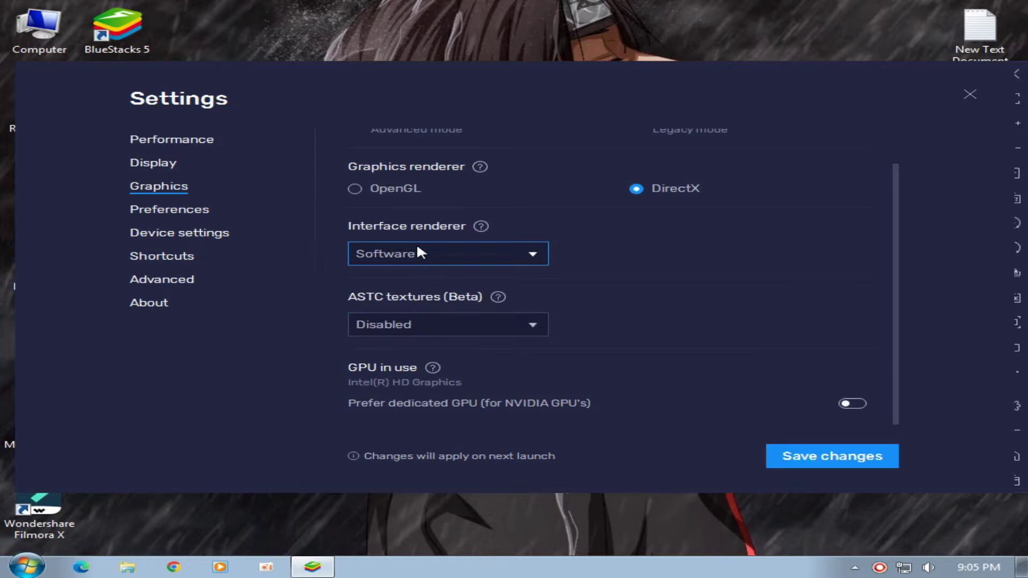
click(482, 255)
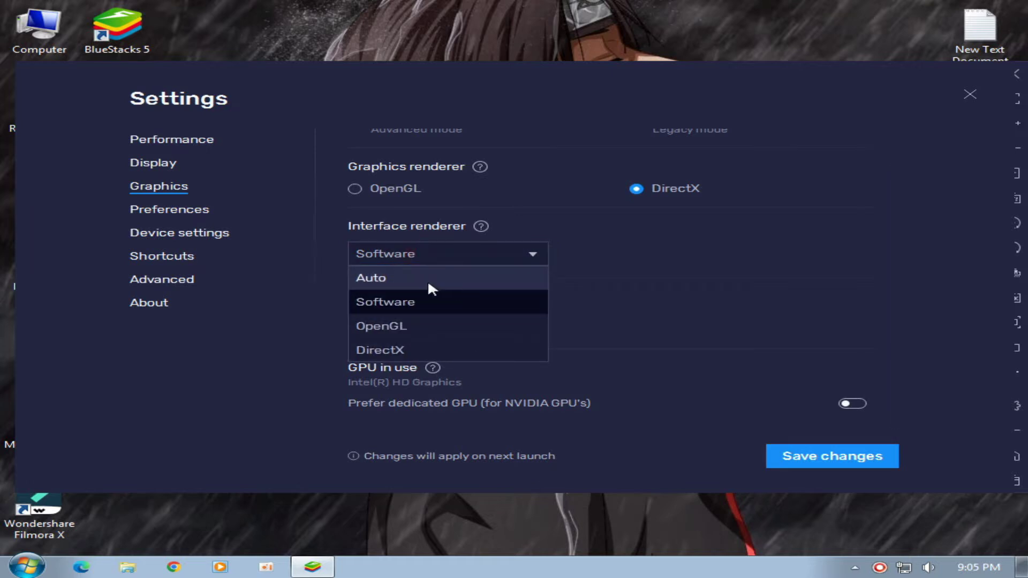
click(427, 280)
scroll(763, 272, up, 2)
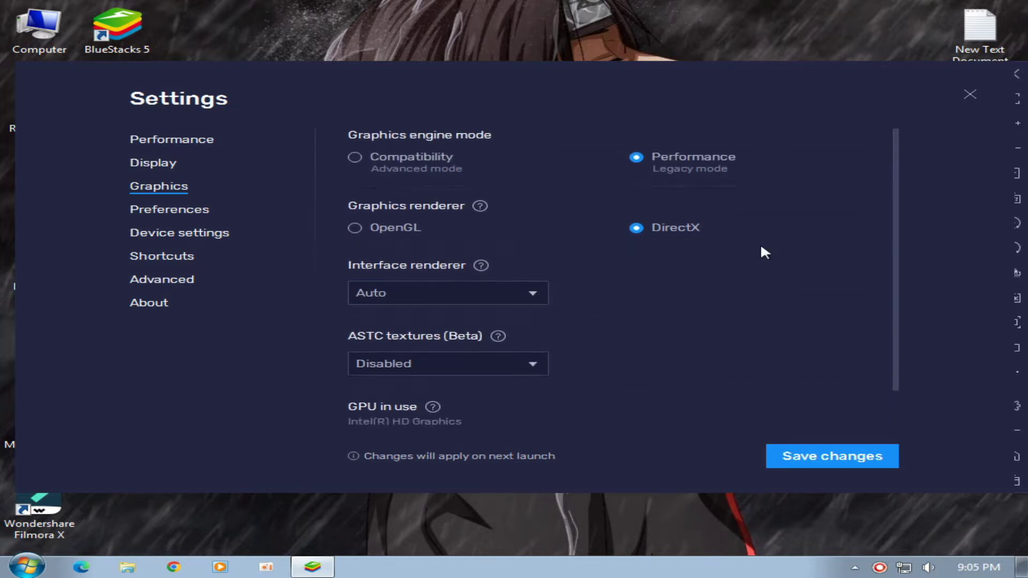
scroll(757, 239, down, 2)
scroll(665, 397, up, 2)
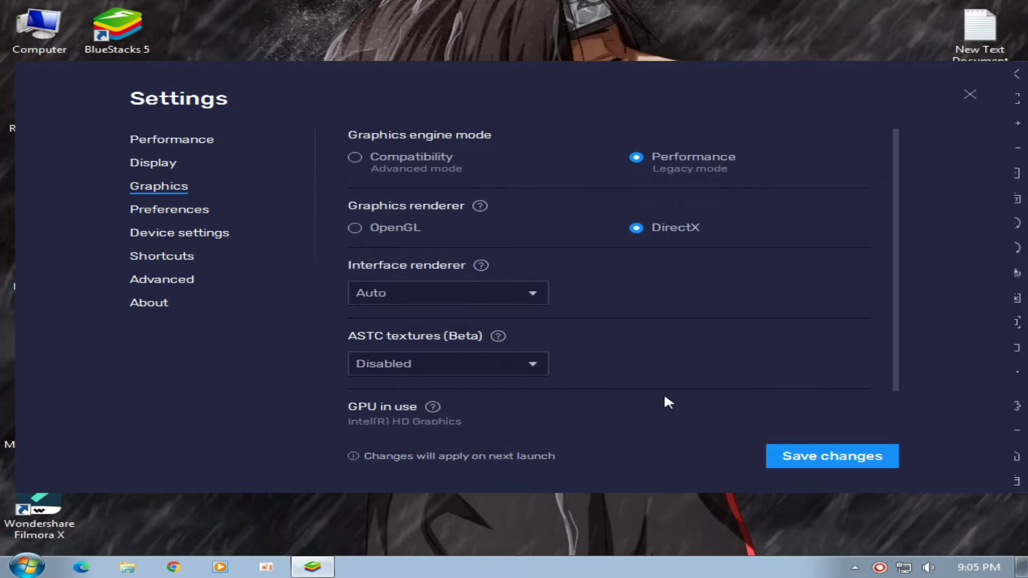
Save the graphics settings and restart BlueStacks to apply them.
click(826, 463)
click(649, 321)
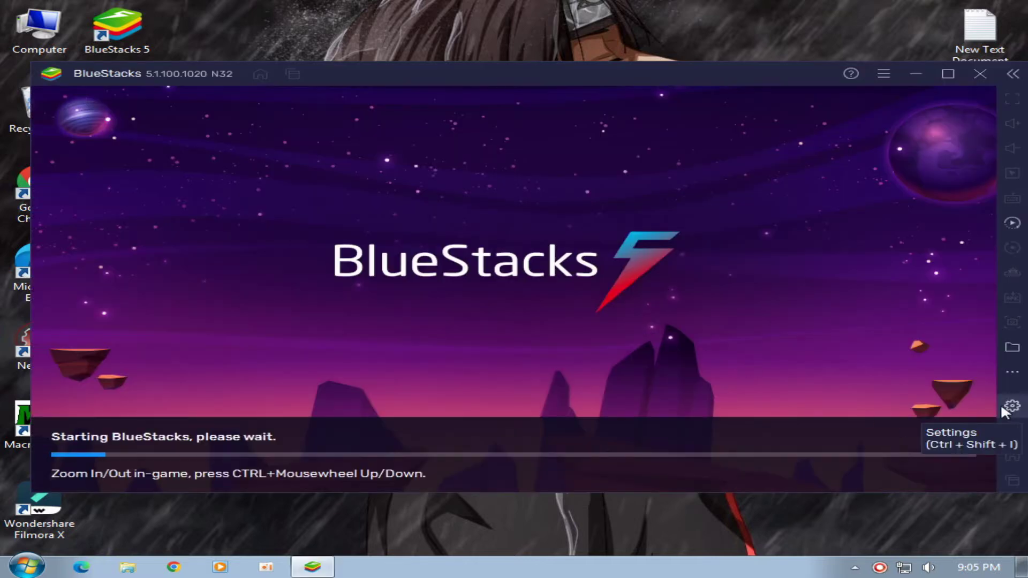
Turn off the Discord connection and the creation of desktop shortcuts after install in the BlueStacks preferences, and save the changes.
click(1011, 406)
click(161, 187)
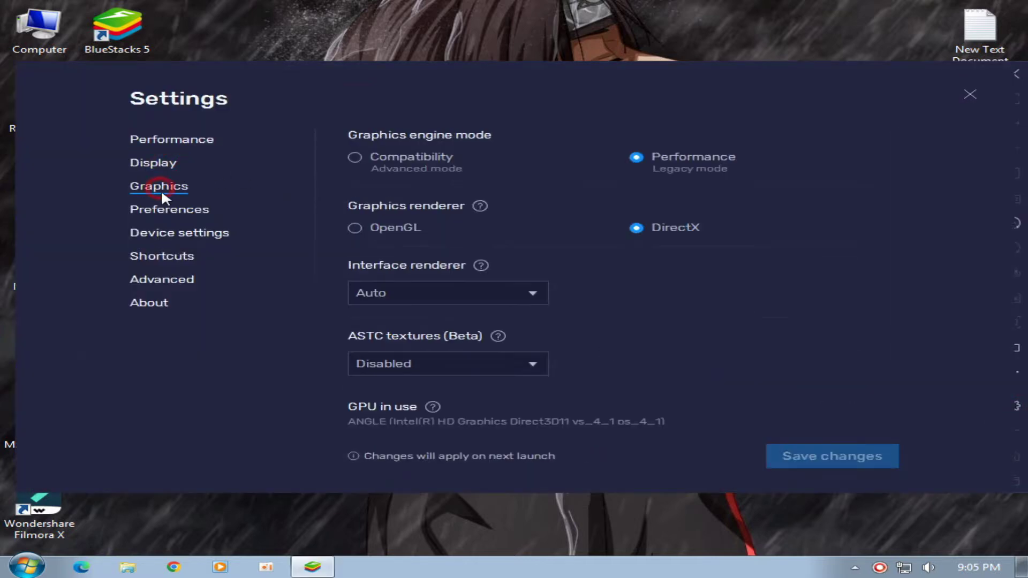
click(167, 210)
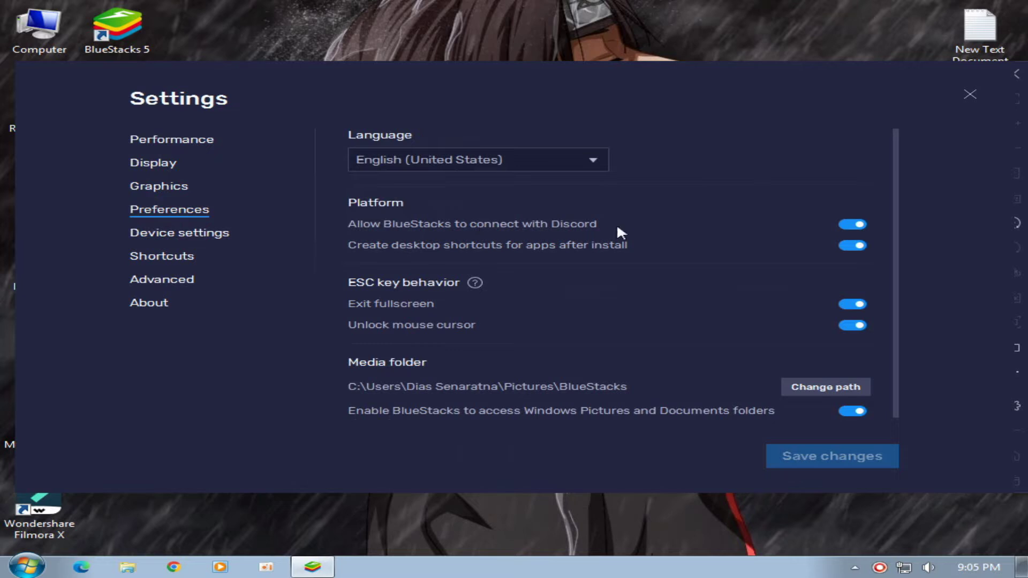
click(856, 225)
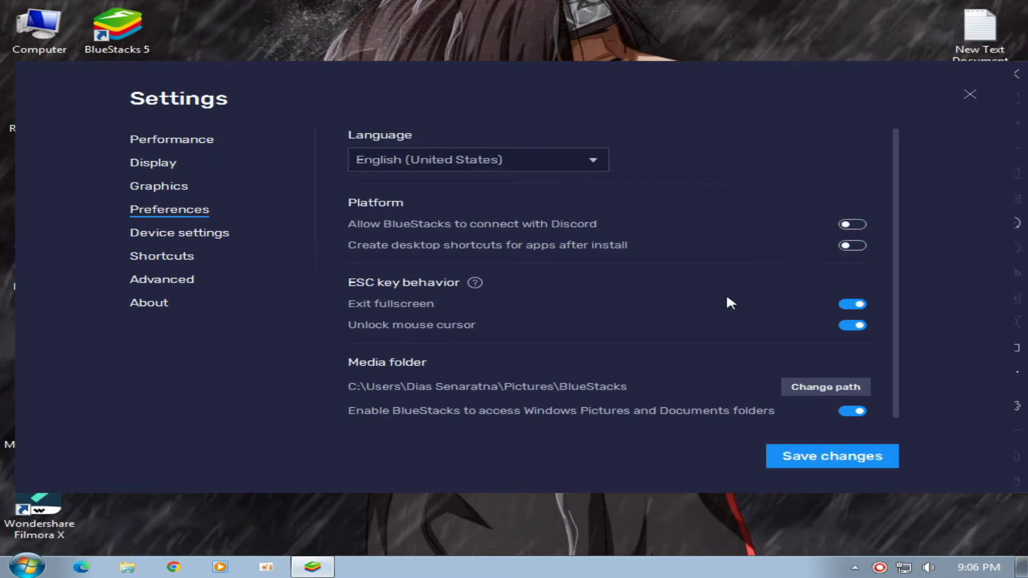
scroll(725, 294, down, 1)
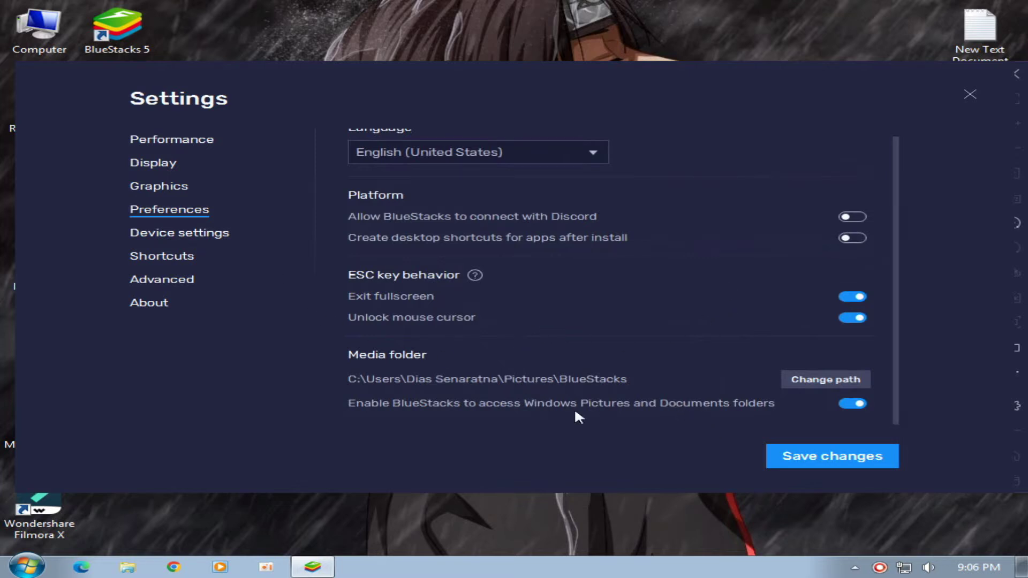
click(836, 455)
Review the device, shortcut, advanced and about pages of the BlueStacks settings, and close the settings.
click(165, 232)
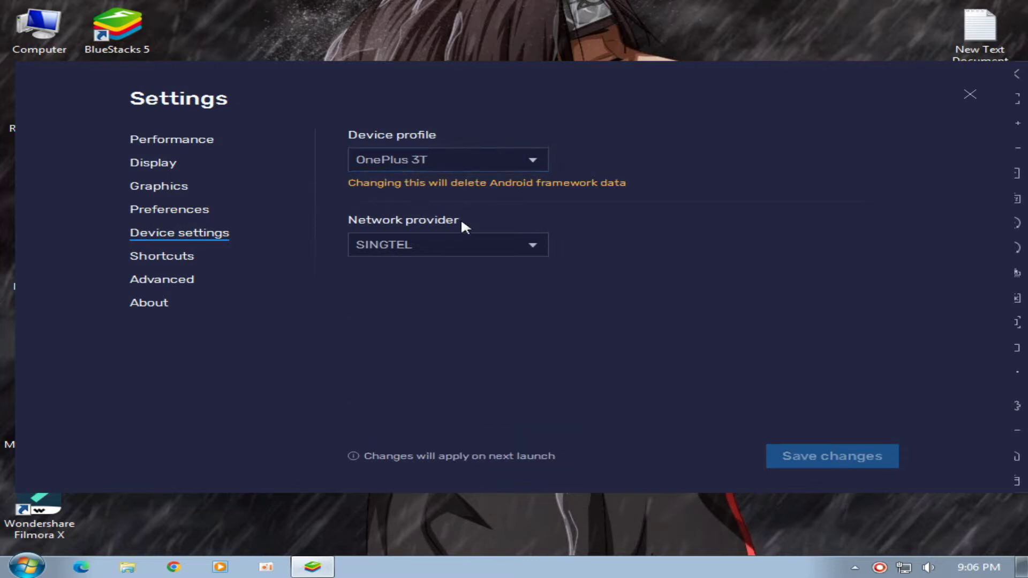
click(153, 261)
click(155, 281)
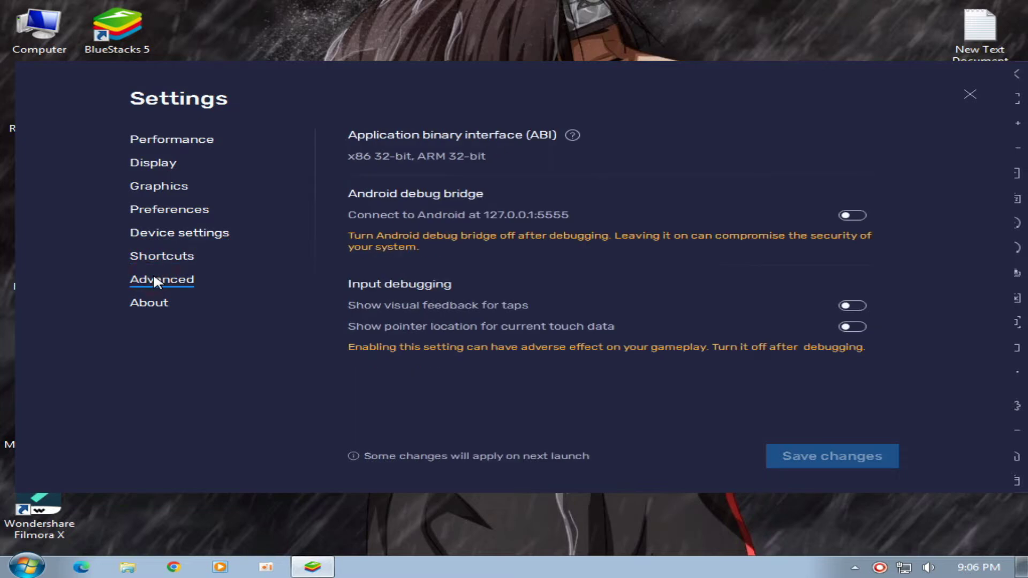
click(164, 304)
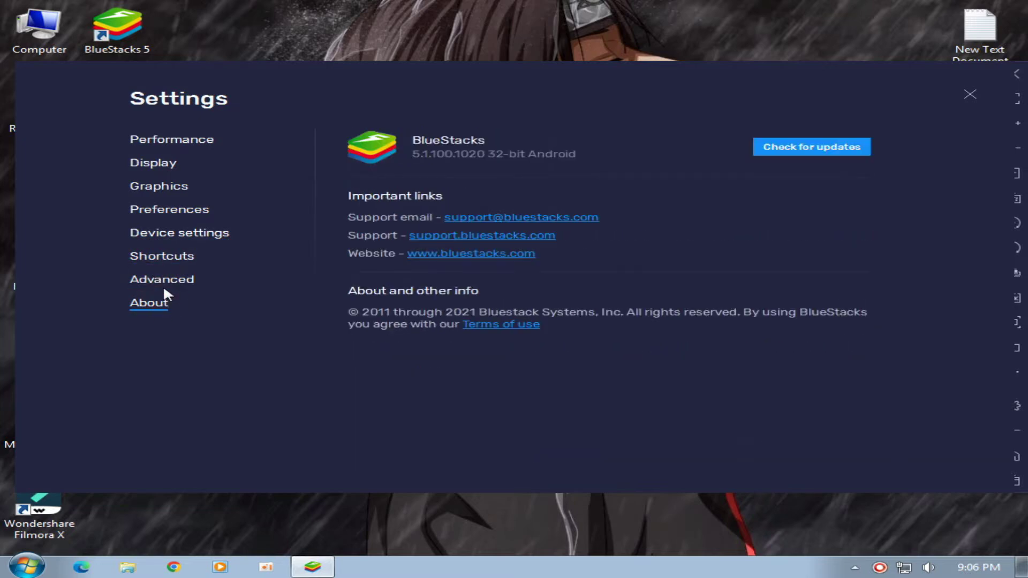
click(164, 289)
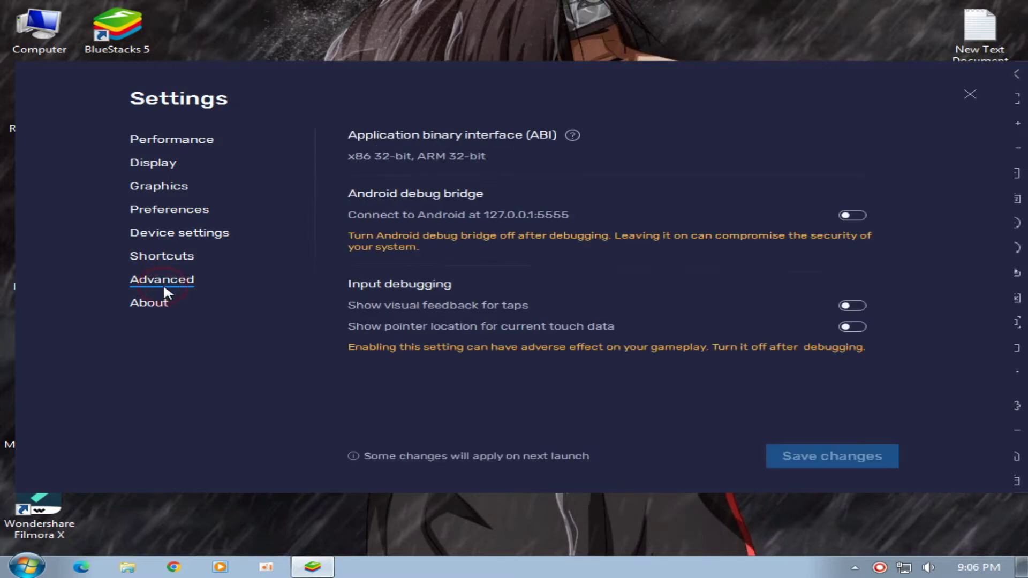
click(970, 97)
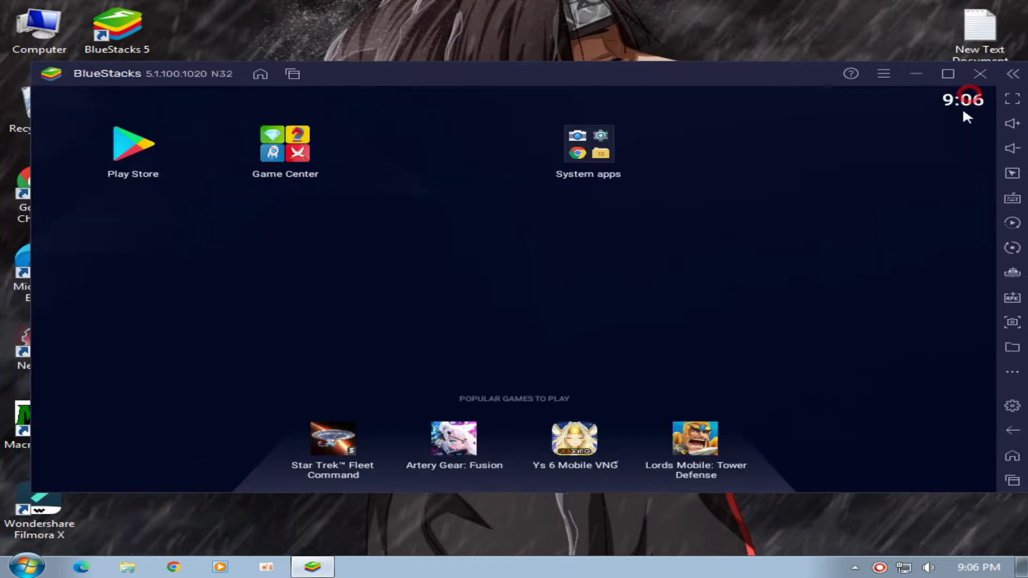
Open the Play Store and sign in with a Google account.
click(126, 163)
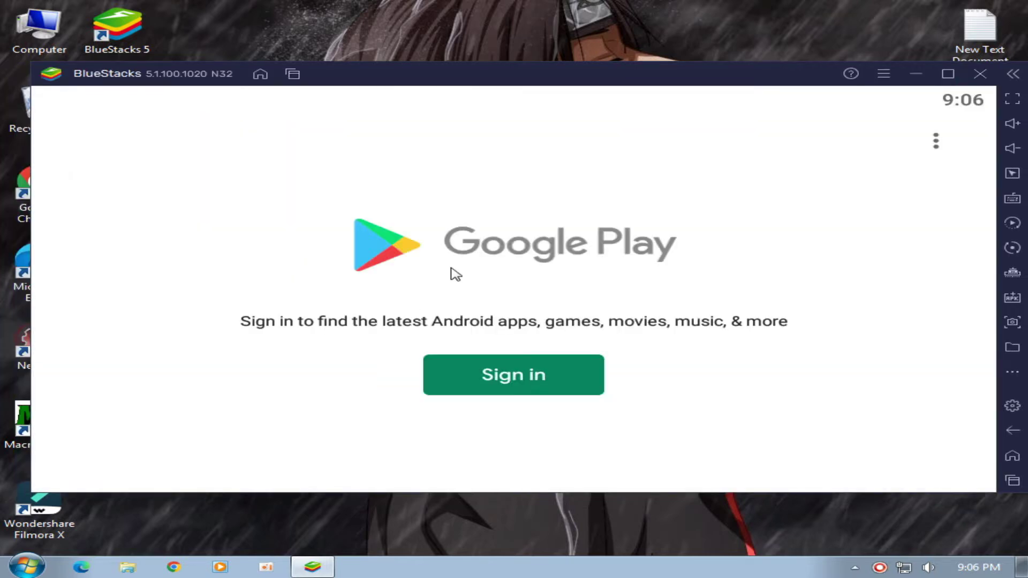
click(474, 375)
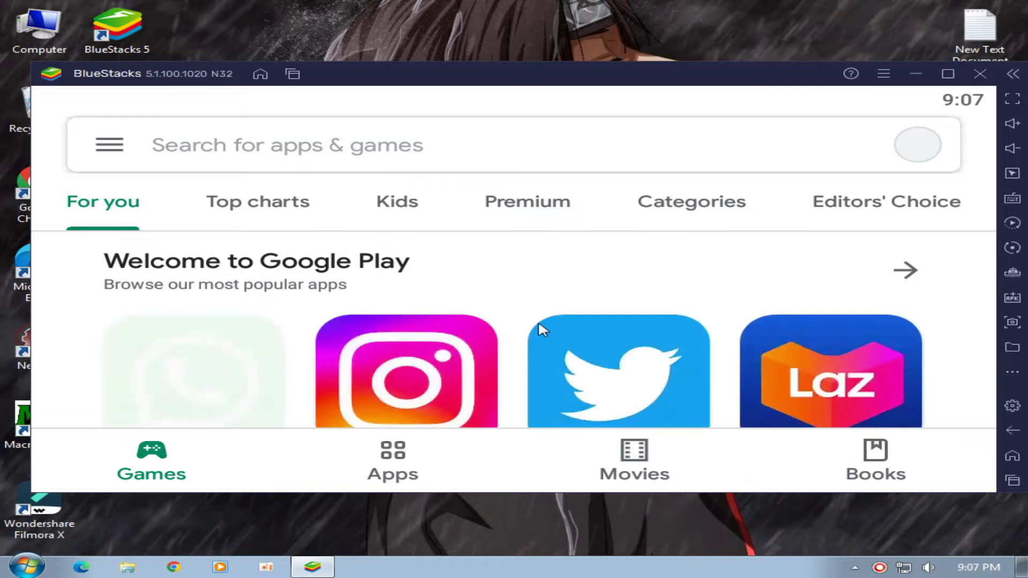
scroll(548, 323, down, 2)
scroll(474, 266, up, 2)
Search the Play Store for "ff" and cancel the Google Play download in the notifications.
click(354, 161)
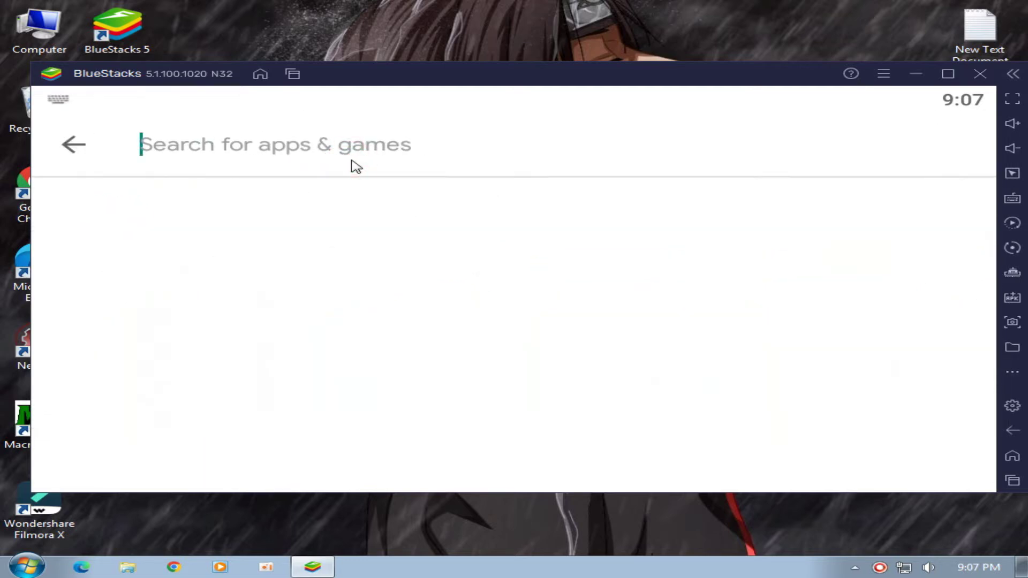
text(ff)
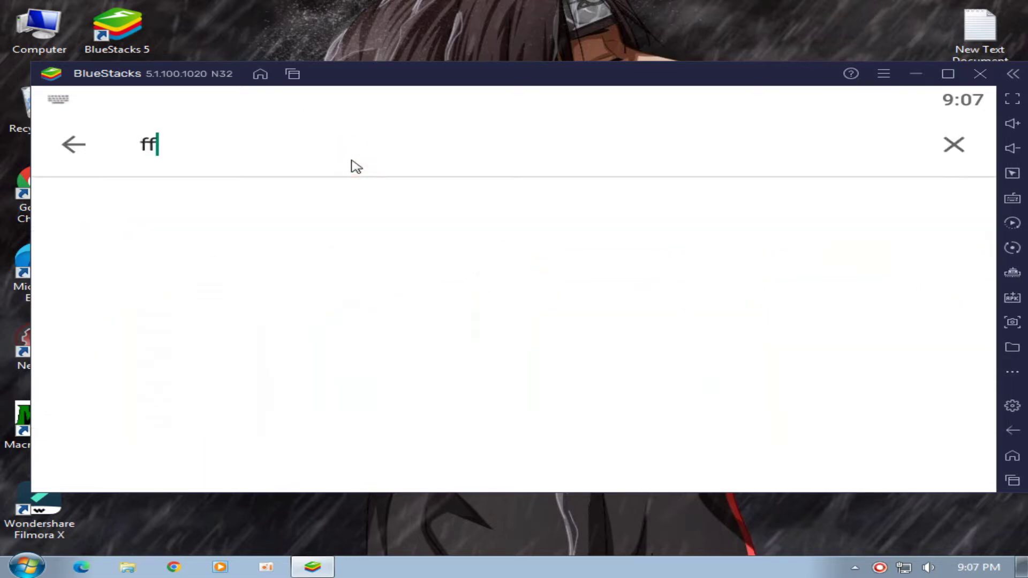
key(Return)
click(266, 98)
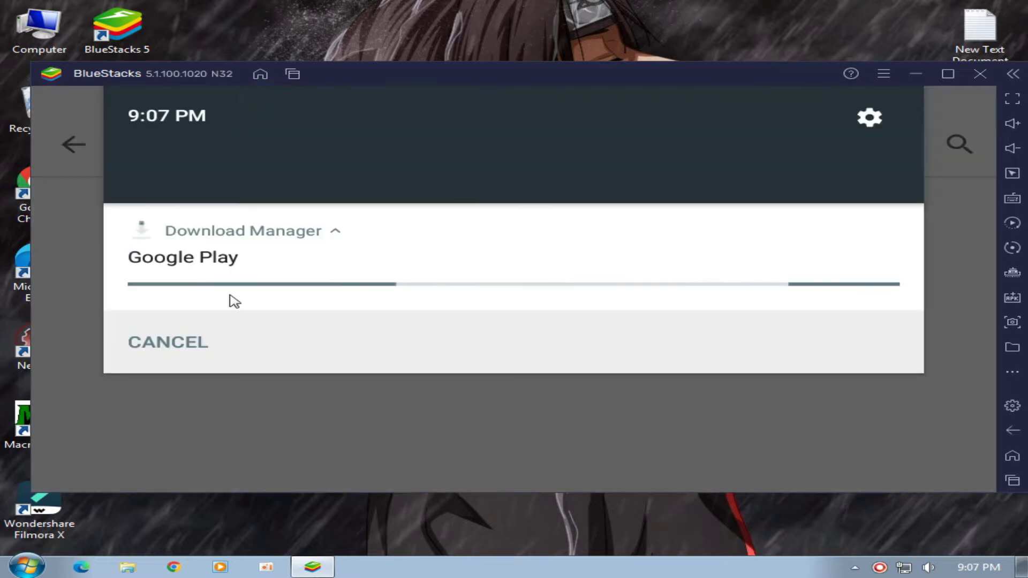
click(141, 341)
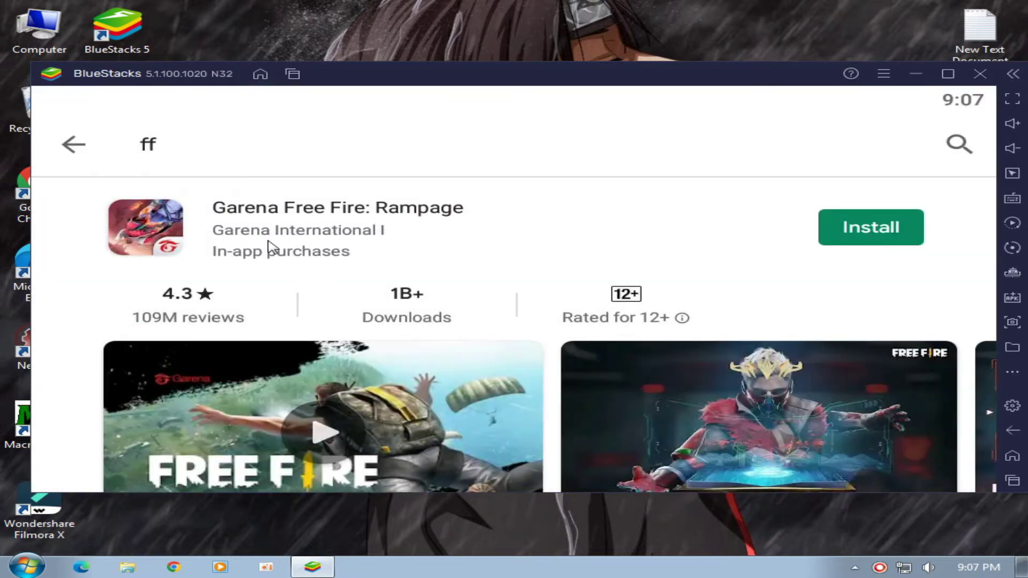
Install Garena Free Fire: Rampage from the search results and close the Play Store to return to the home screen.
click(374, 244)
click(873, 248)
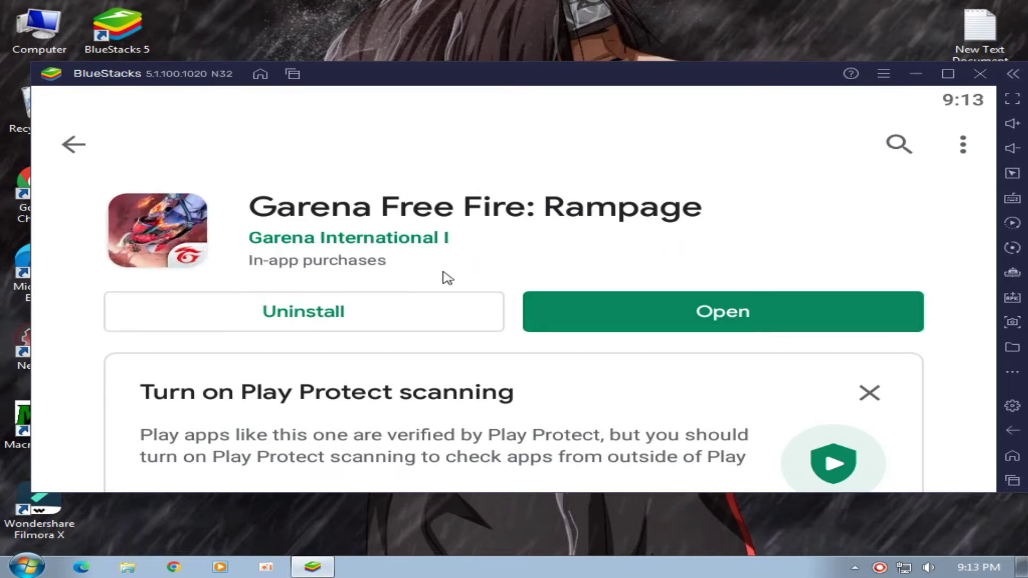
click(293, 74)
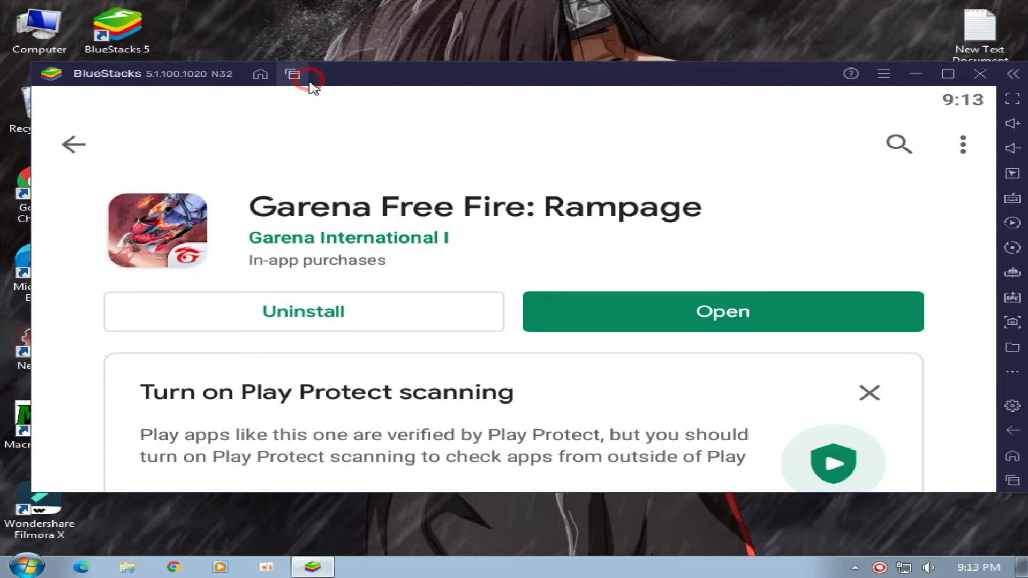
drag(594, 304, 720, 310)
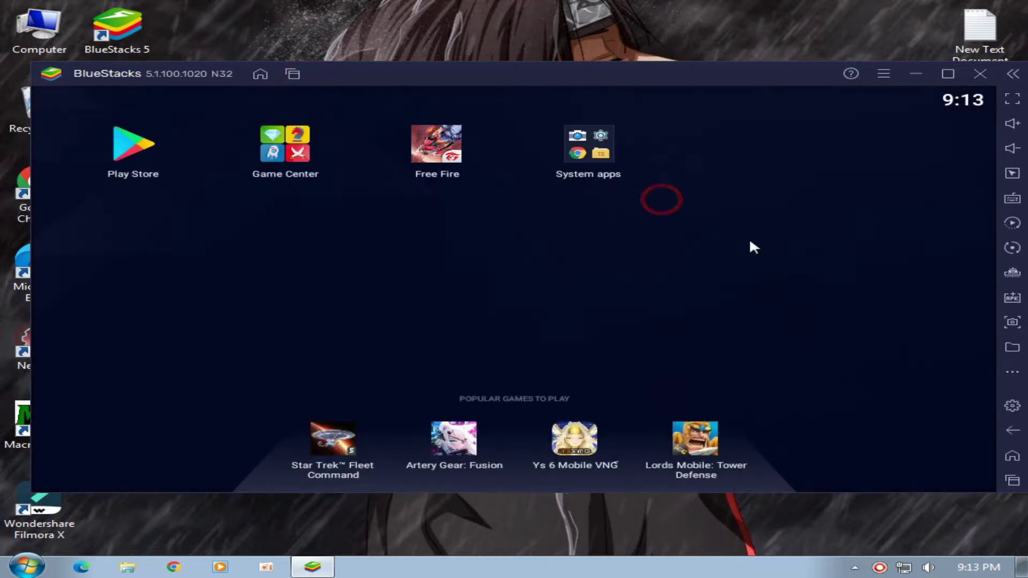
Launch Free Fire and sign in to the game with the Google account.
click(436, 144)
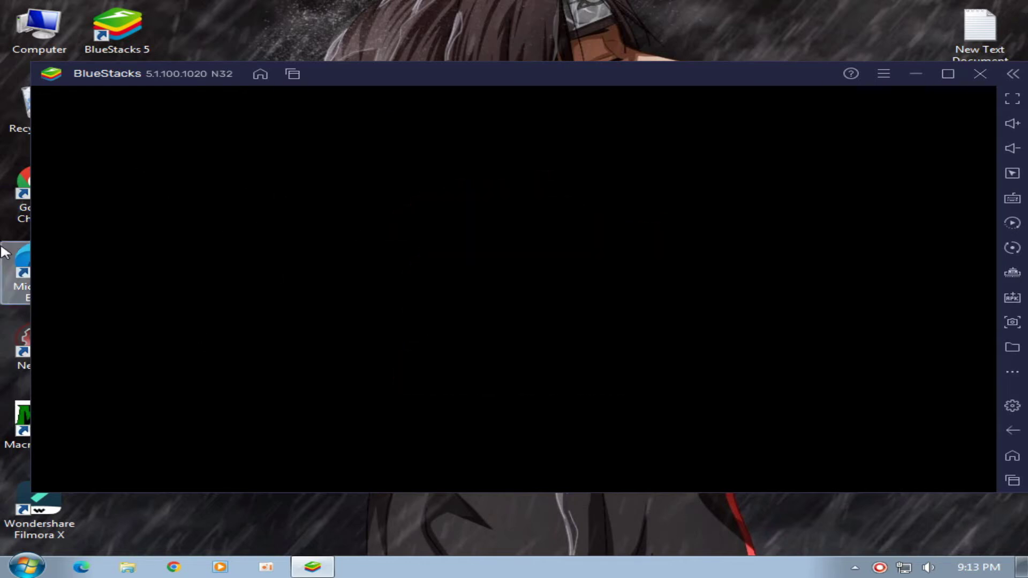
click(714, 360)
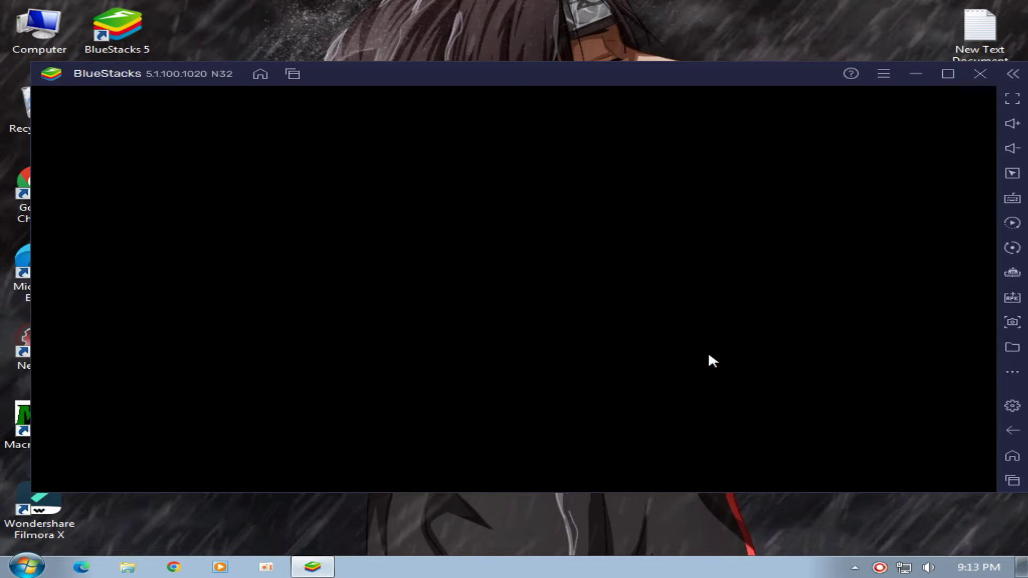
click(663, 353)
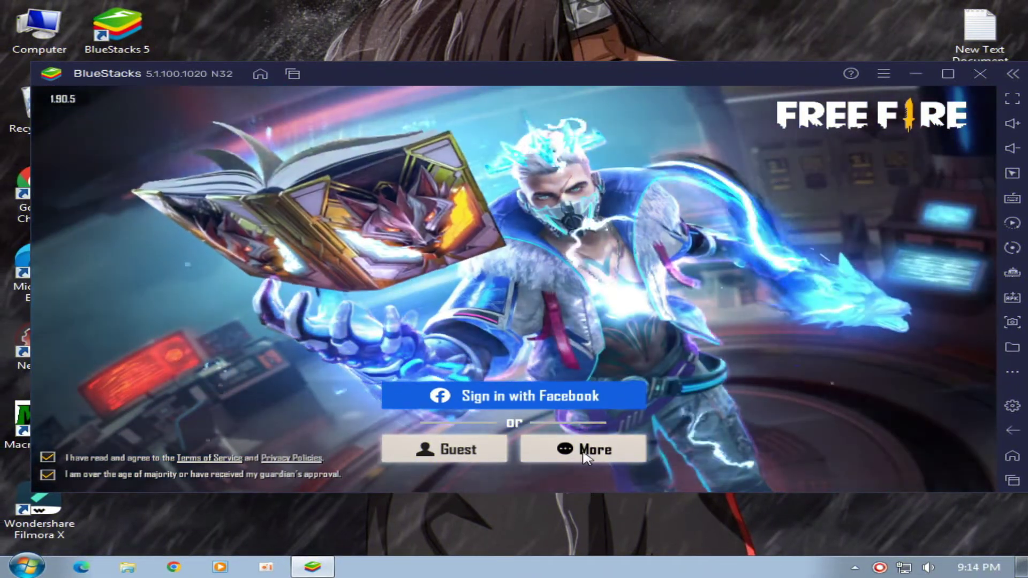
click(578, 456)
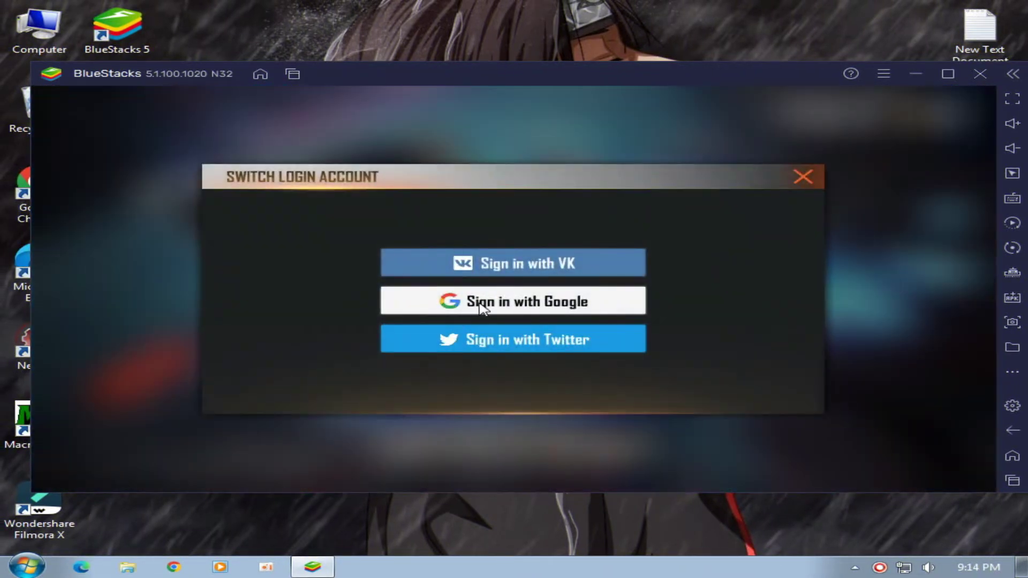
click(478, 303)
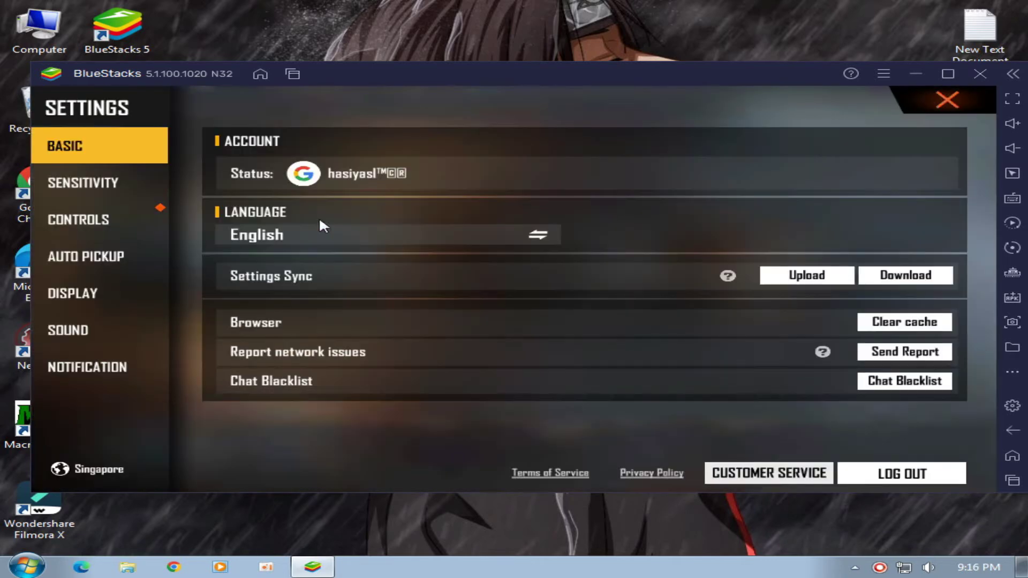
Set Free Fire's display graphics to Smooth and High FPS to Normal, and close the game settings.
click(79, 291)
click(733, 168)
click(812, 222)
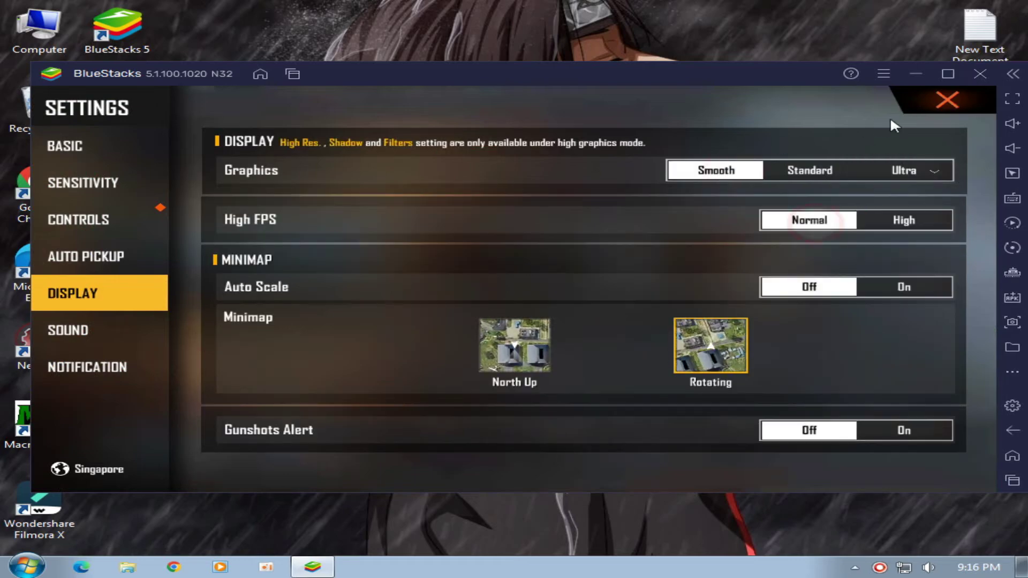
click(941, 92)
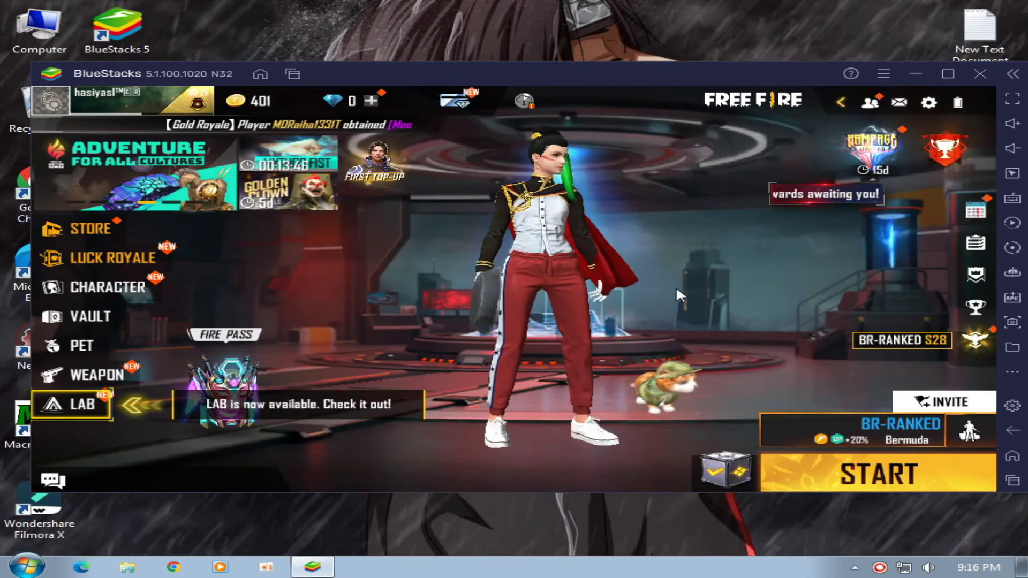
Choose the Training mode in the game's mode selection and confirm the download of the Training Grounds (Batou) data pack.
drag(667, 290, 796, 411)
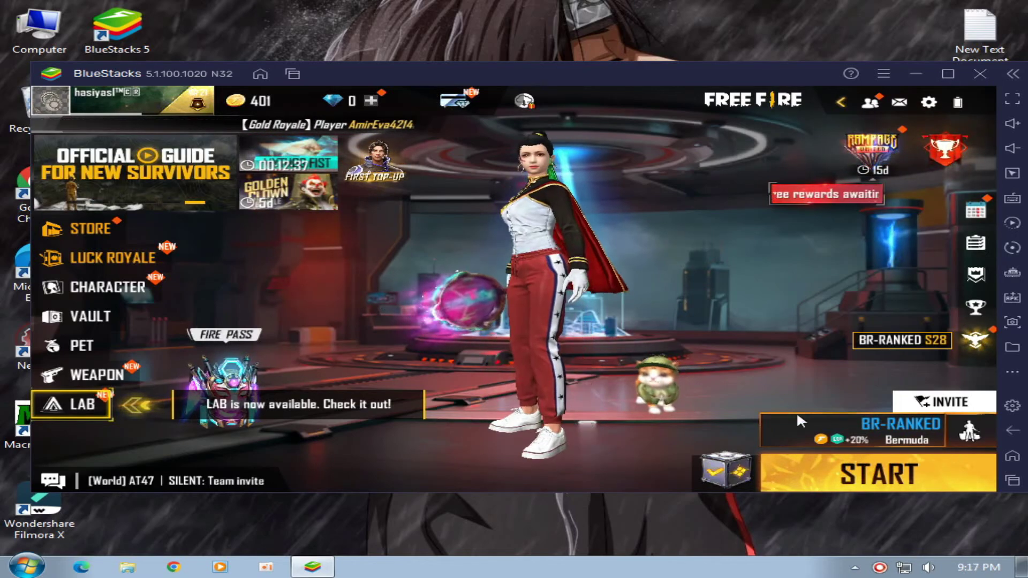
click(857, 430)
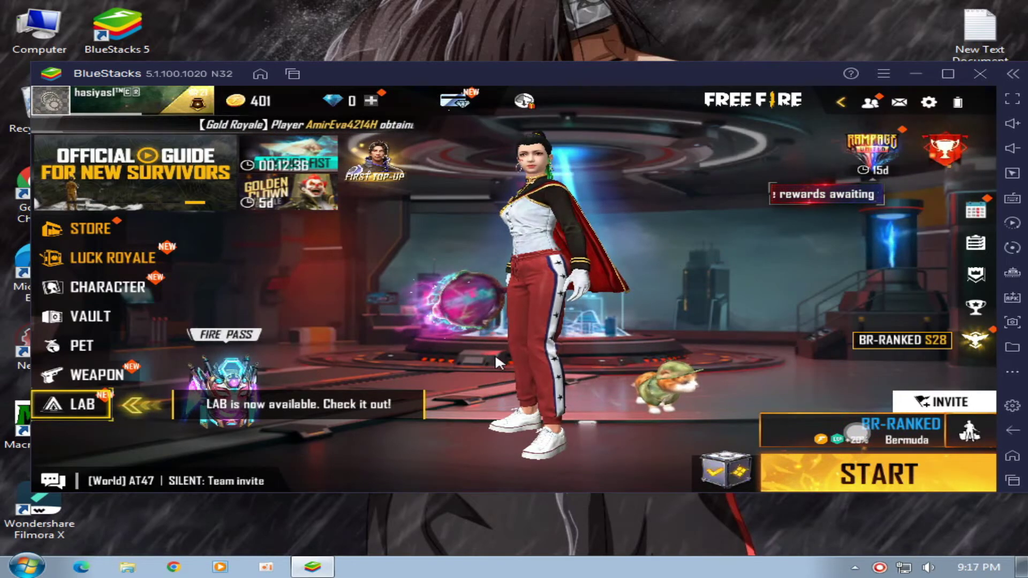
scroll(511, 412, down, 3)
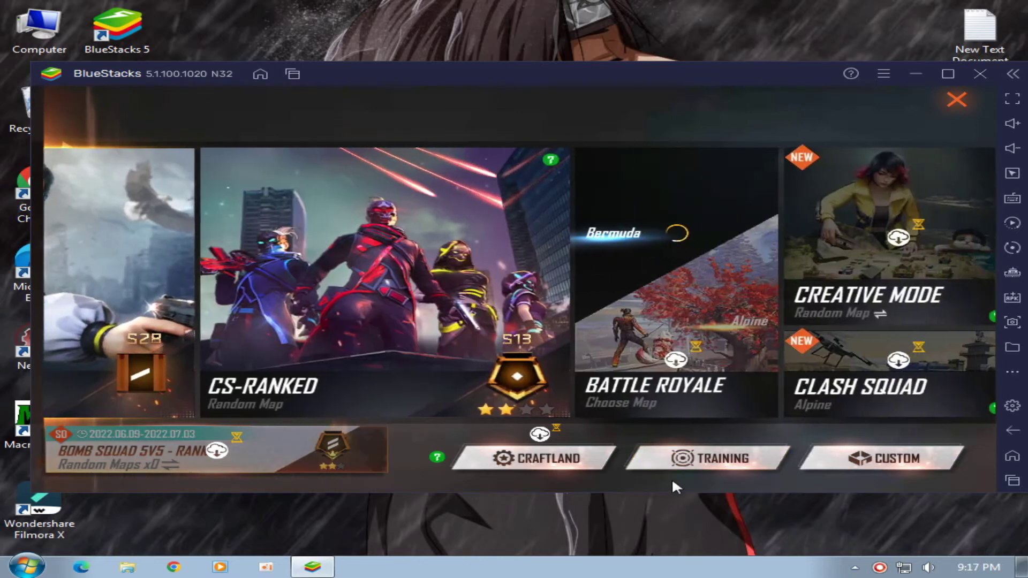
click(706, 463)
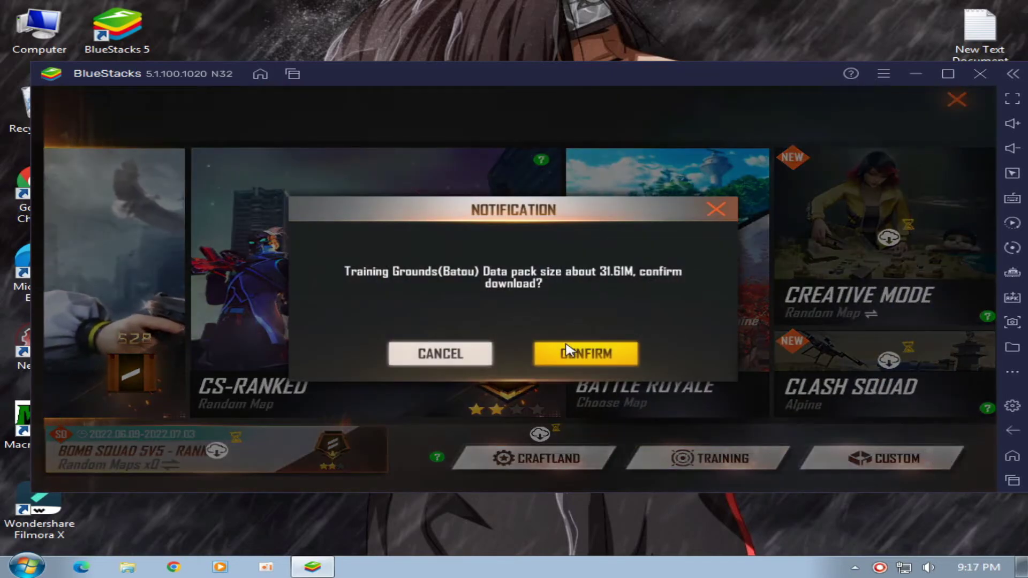
click(610, 353)
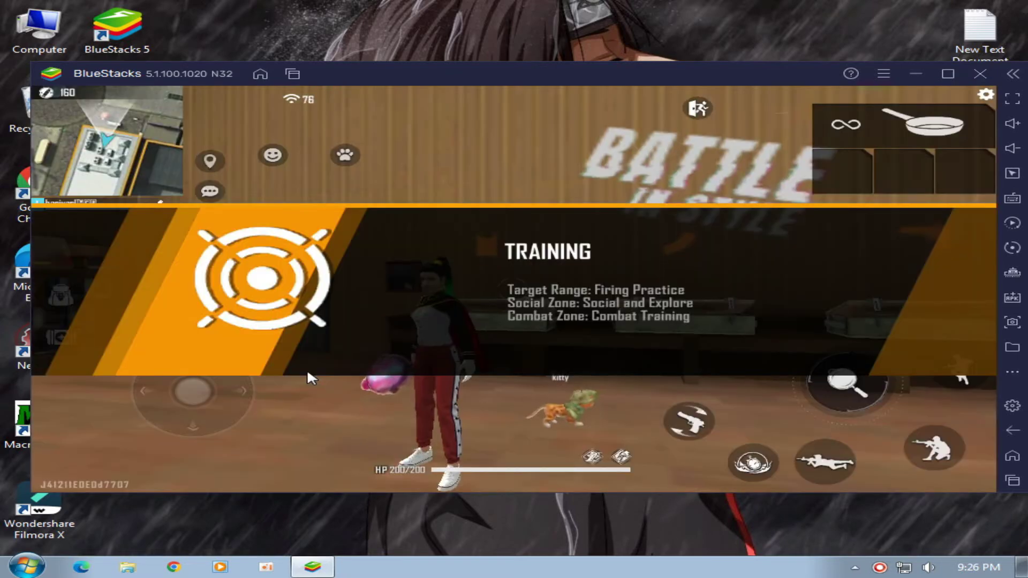
Move the character to the weapon crate in the Target Range, open it and obtain the M1887 shotgun.
key(w)
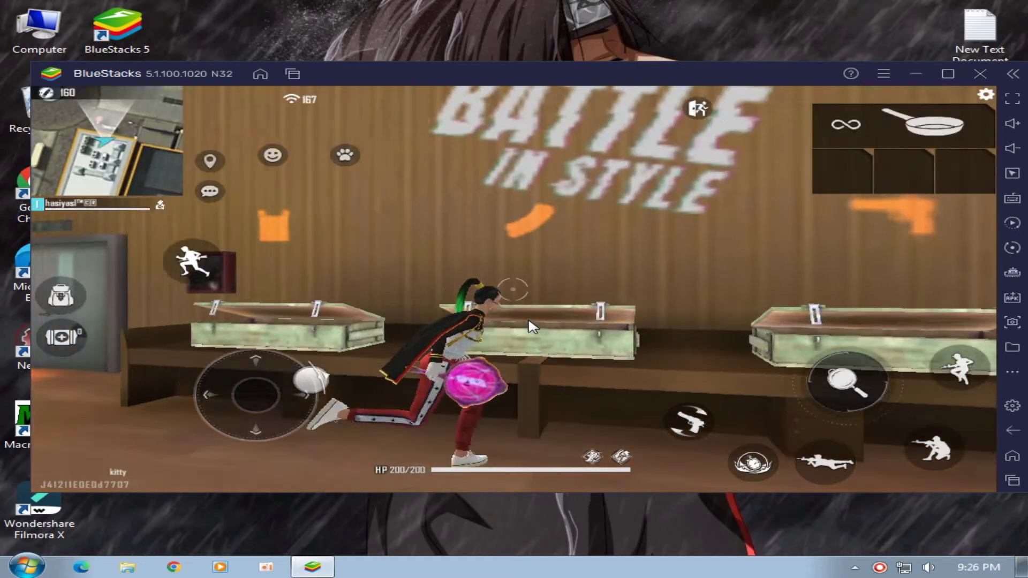
key(a)
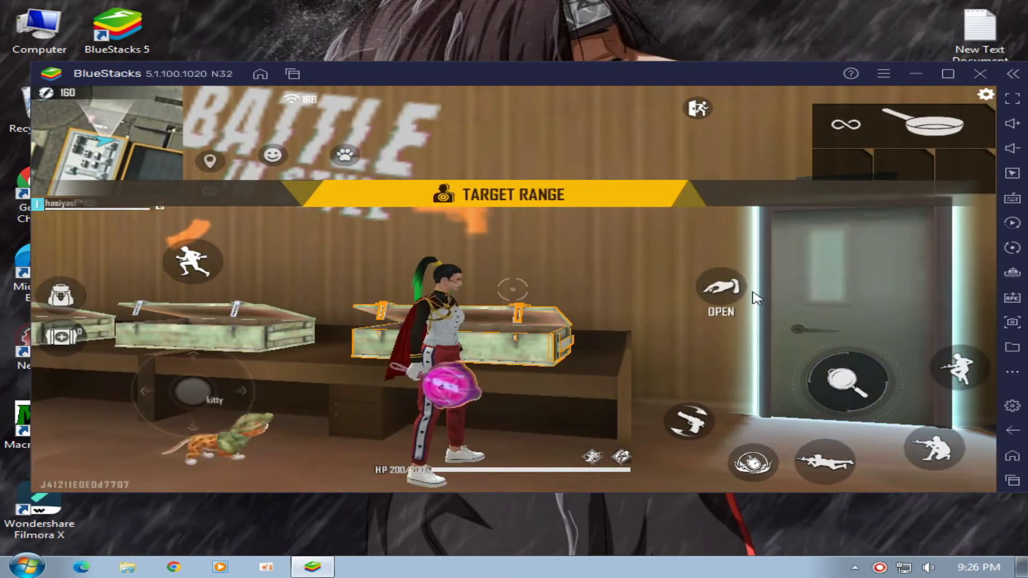
key(f)
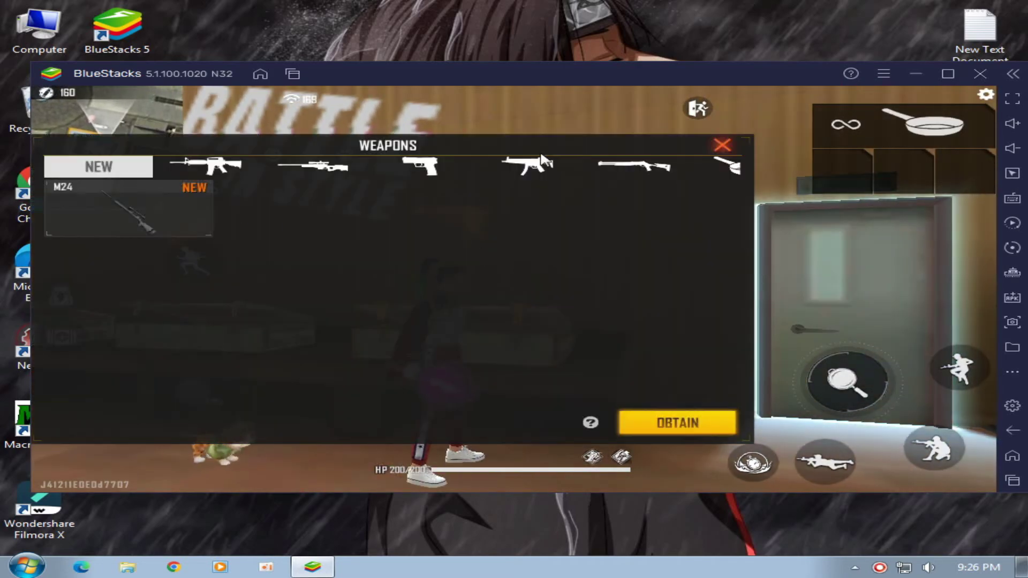
click(667, 162)
click(638, 193)
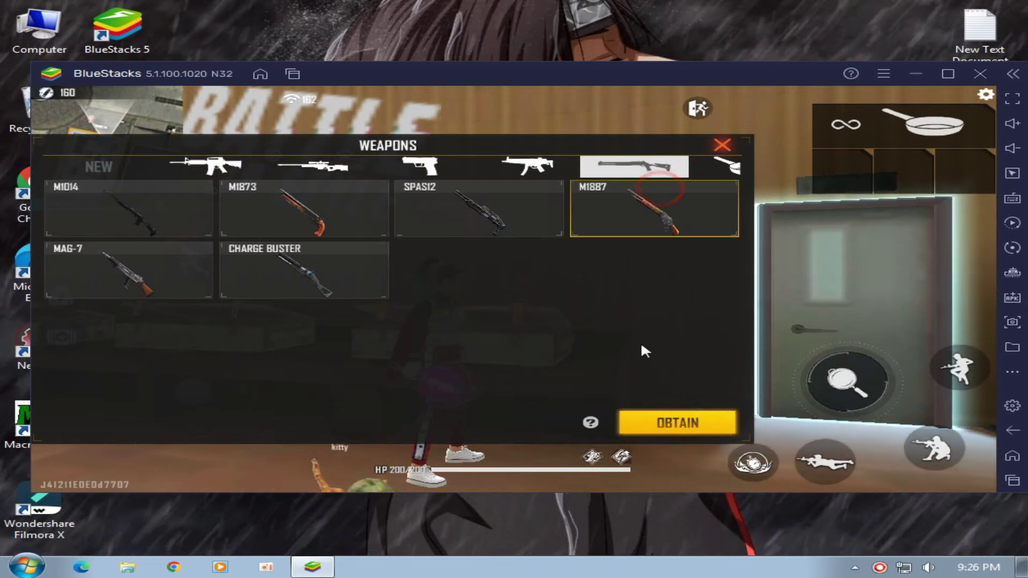
click(650, 428)
Obtain the Desert Eagle pistol and the UMP submachine gun from the crate, and close the weapons list.
click(434, 172)
click(265, 203)
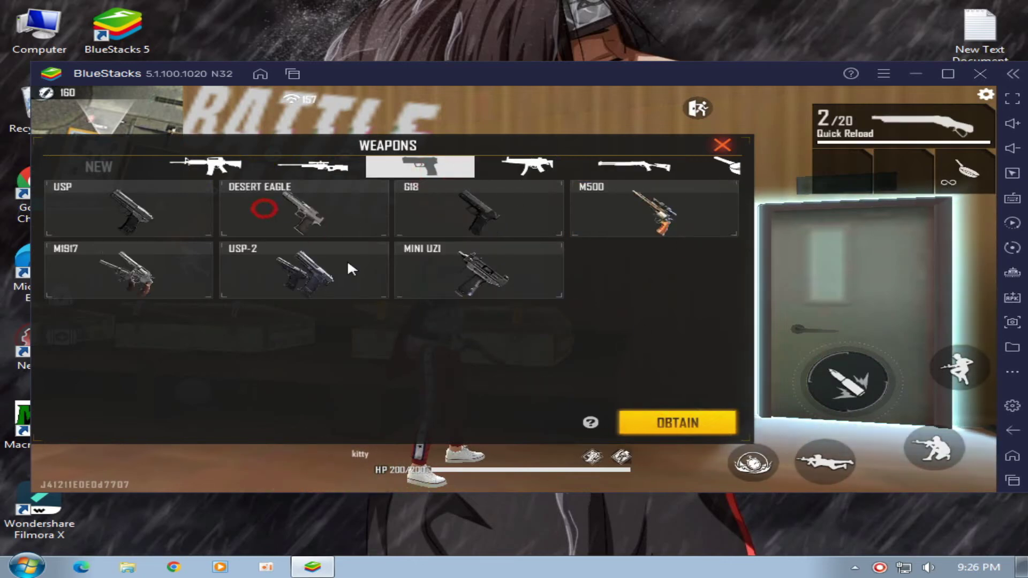
click(677, 416)
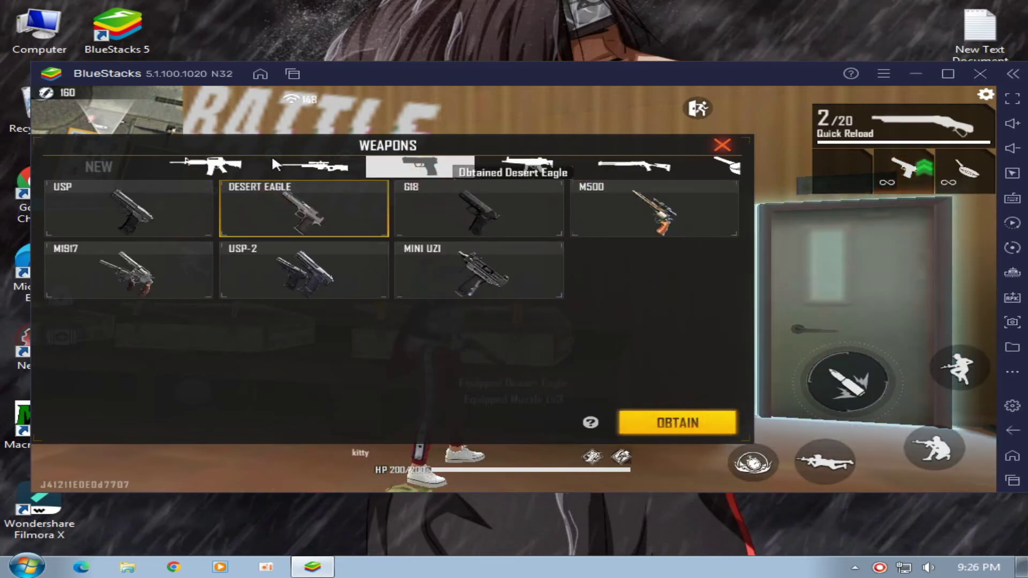
click(528, 166)
click(124, 203)
click(636, 421)
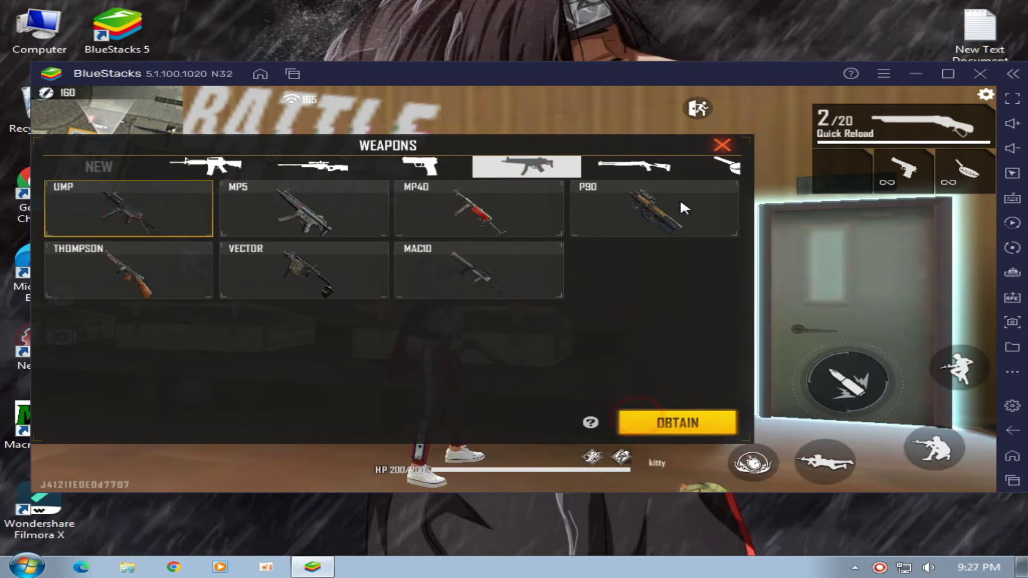
click(730, 167)
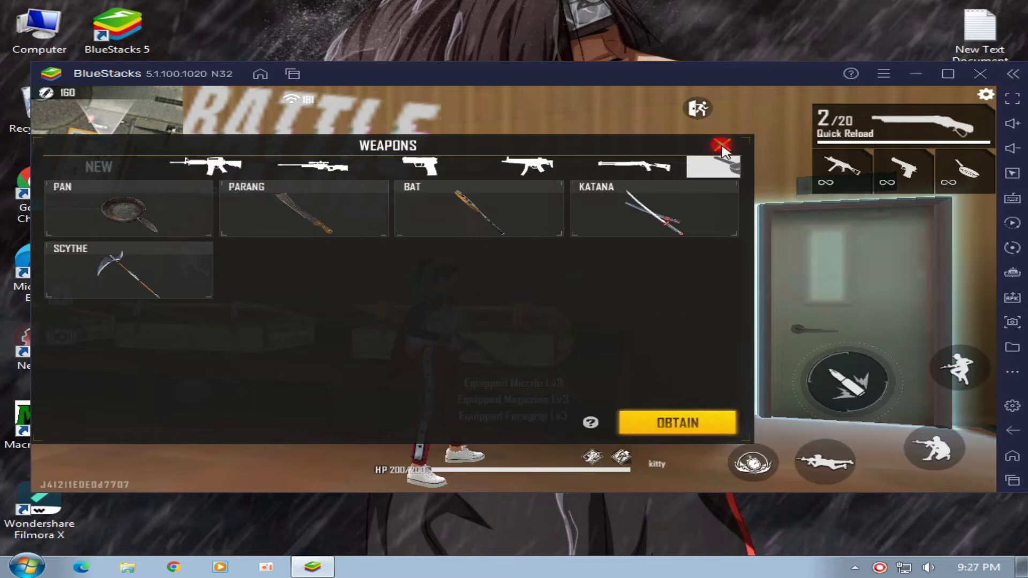
click(722, 144)
Move to the shooting area and fire two M1887 shots at the human target.
key(w)
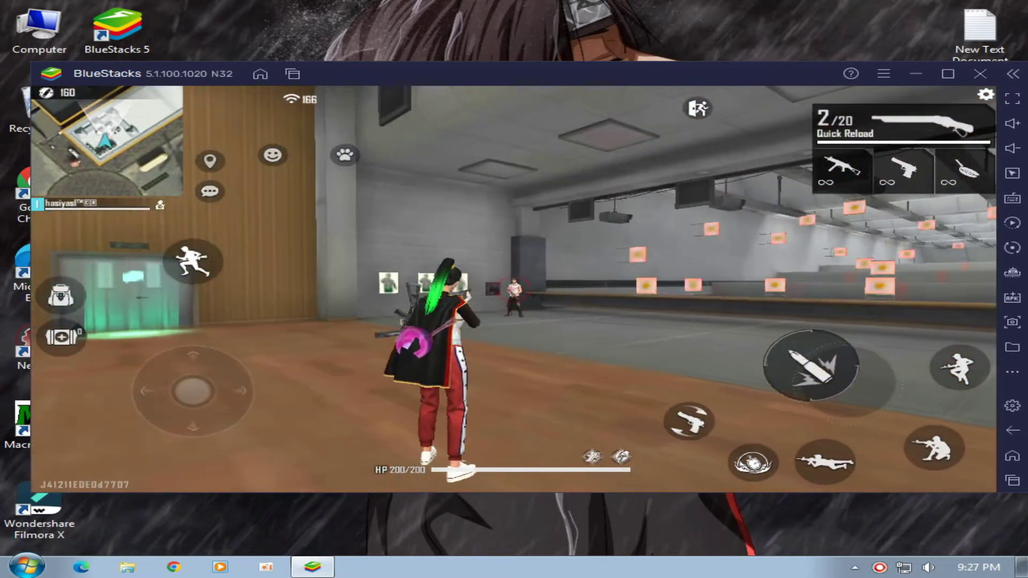
click(512, 289)
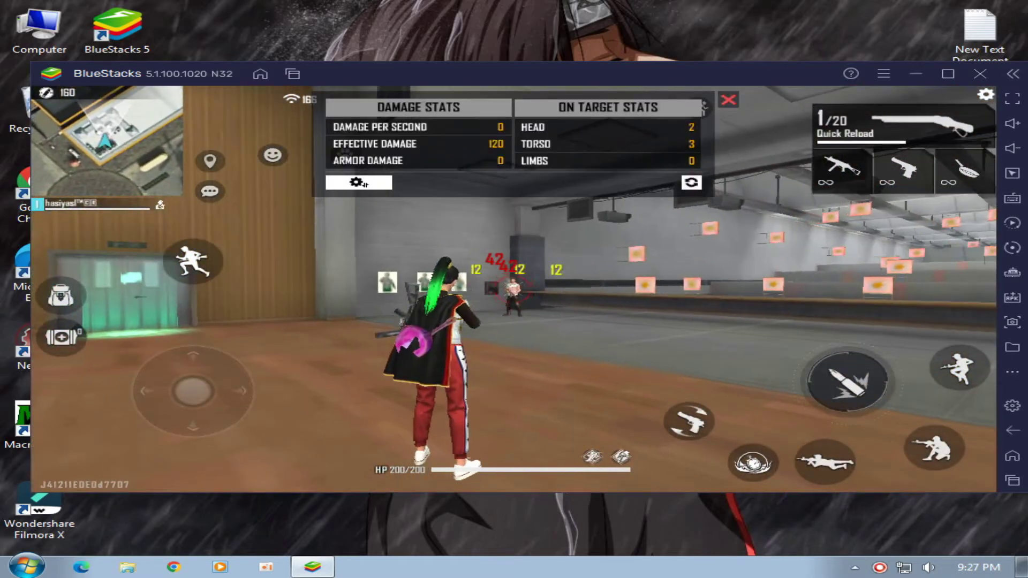
click(513, 289)
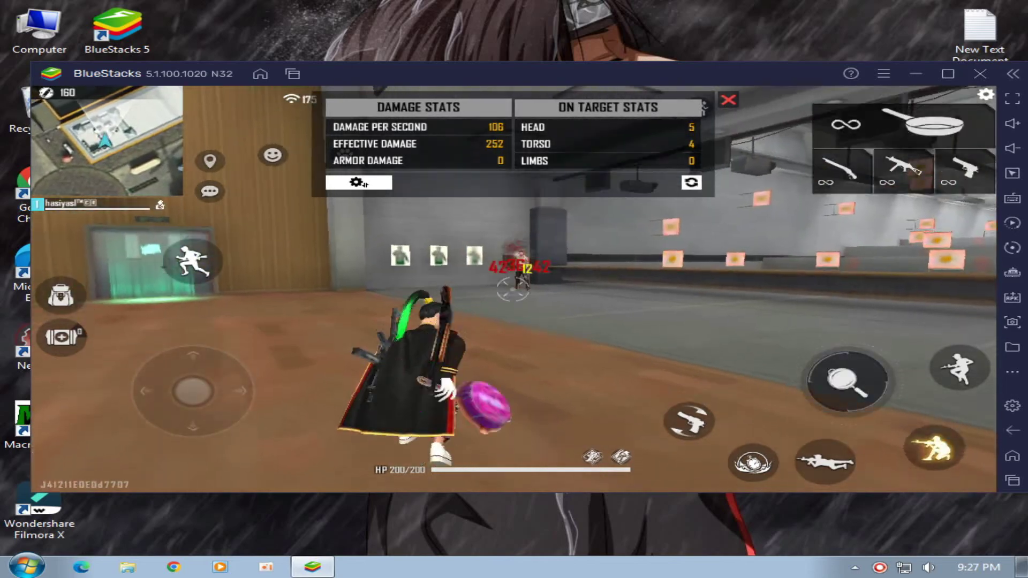
Run around the Target Range while switching between the carried weapons to test the movement and weapon controls.
key(w)
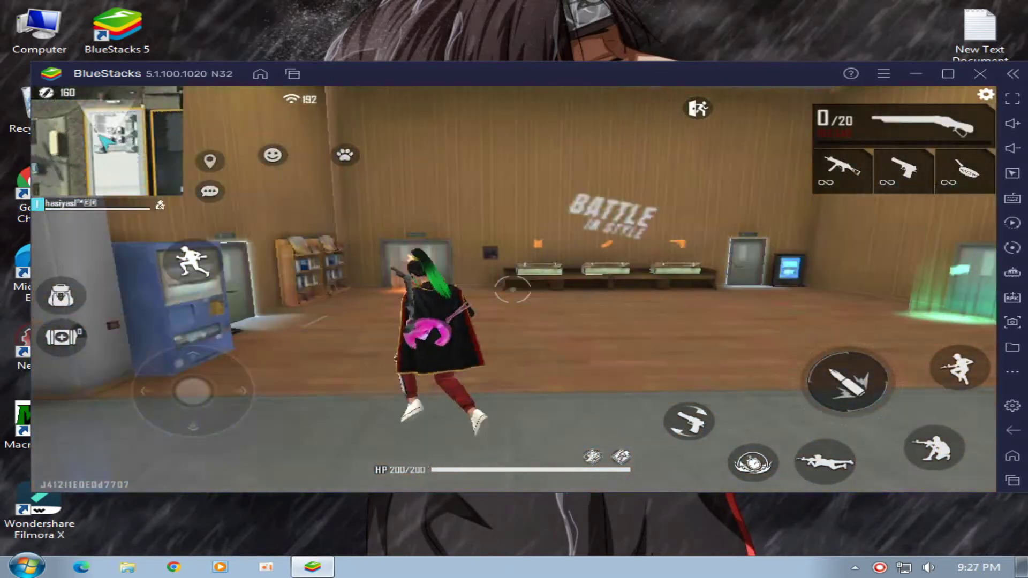
key(3)
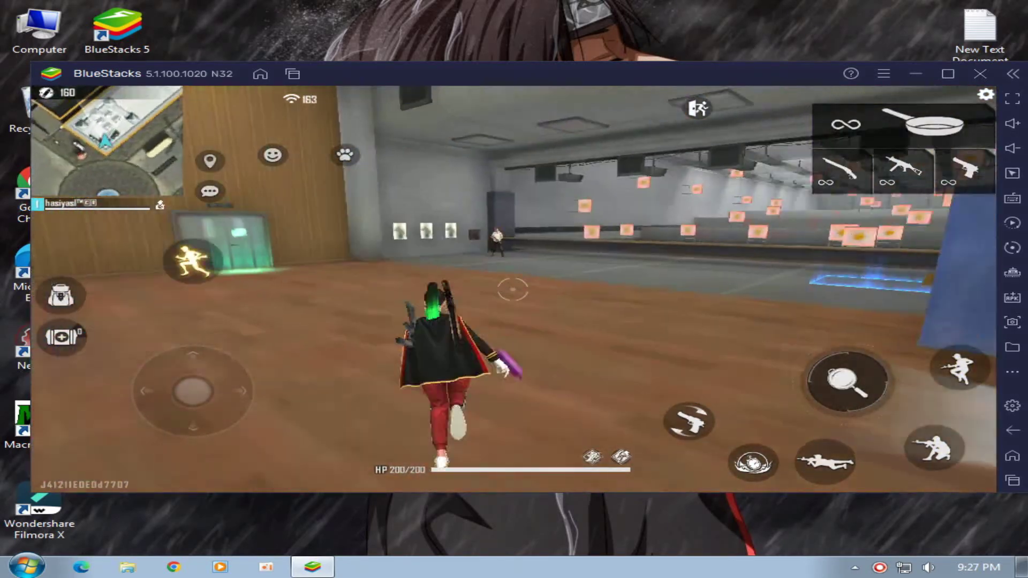
key(2)
key(3)
key(w)
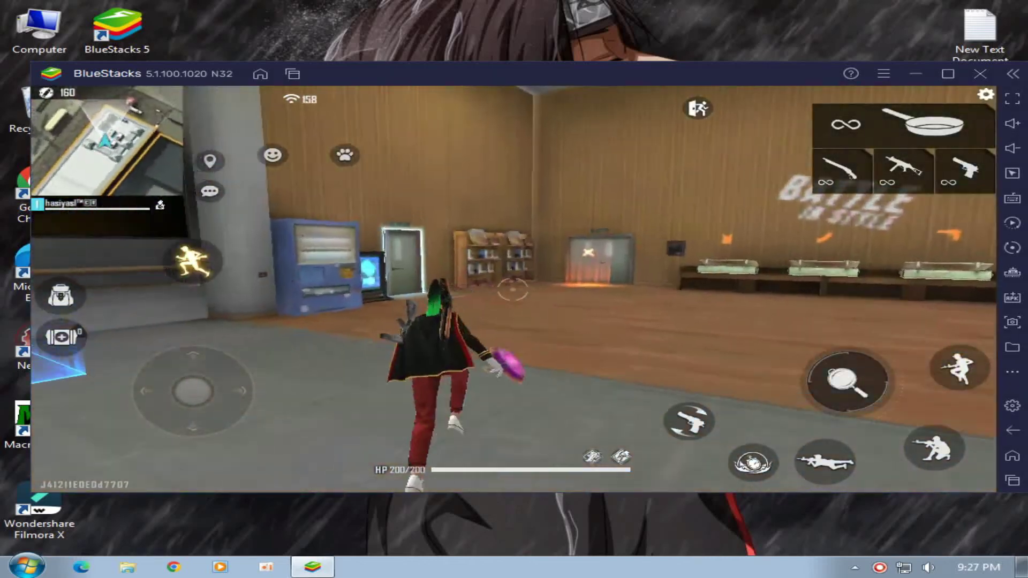